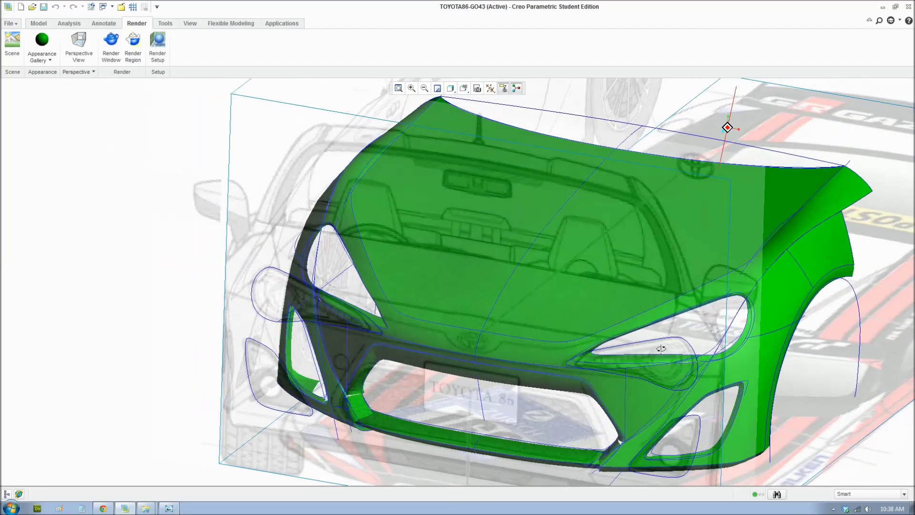
pyautogui.scroll(2, 657, 347)
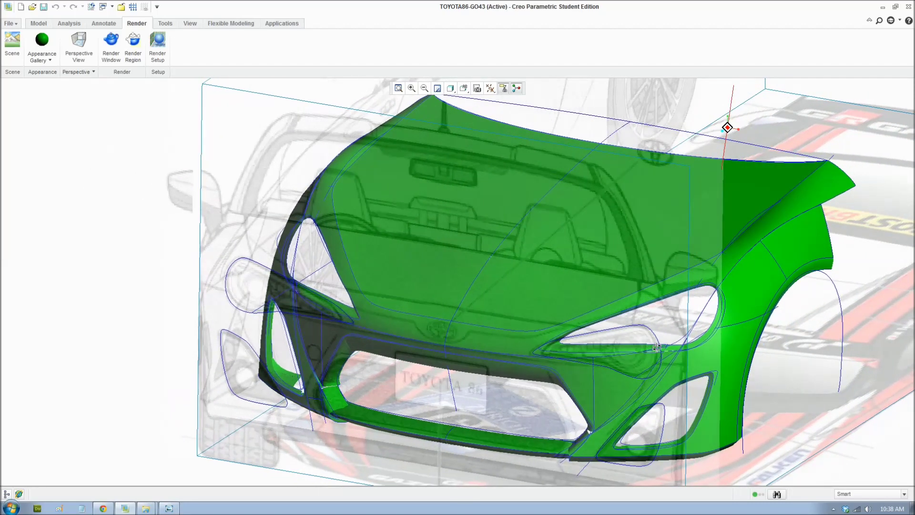
# Step: Zoom and orbit the car model to a front three-quarter view
pyautogui.moveTo(657, 347); pyautogui.dragTo(549, 290, button='middle')
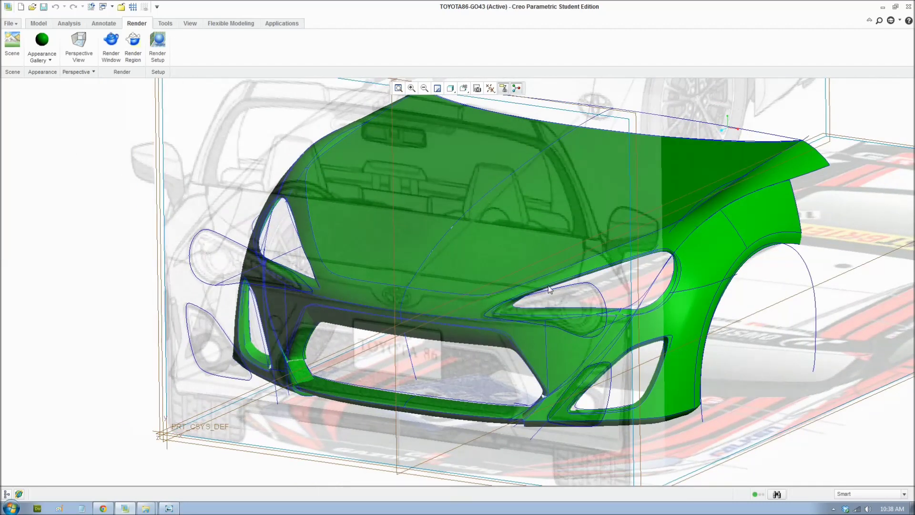
pyautogui.moveTo(760, 347); pyautogui.dragTo(585, 353, button='middle')
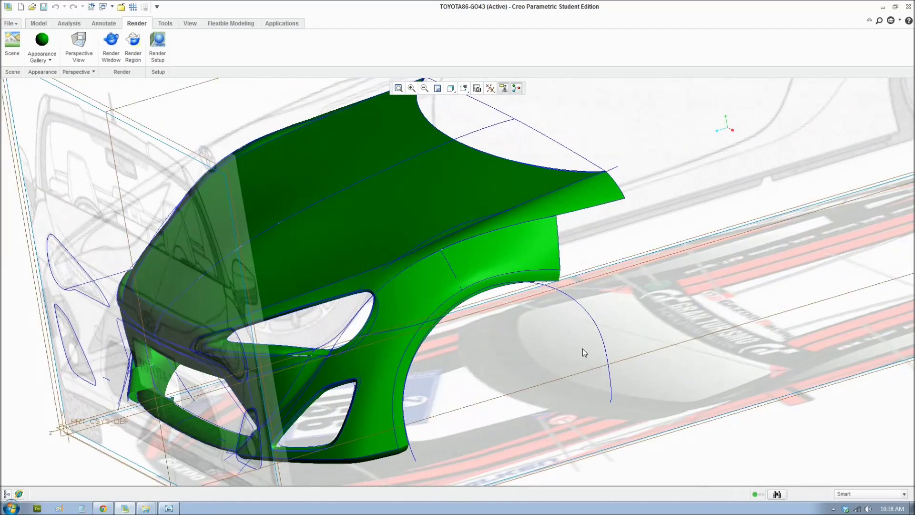
pyautogui.moveTo(482, 362); pyautogui.dragTo(463, 365, button='middle')
# Step: Page through the blue car-body renders in Photo Viewer to toyota86-go432.jpg
pyautogui.click(169, 509)
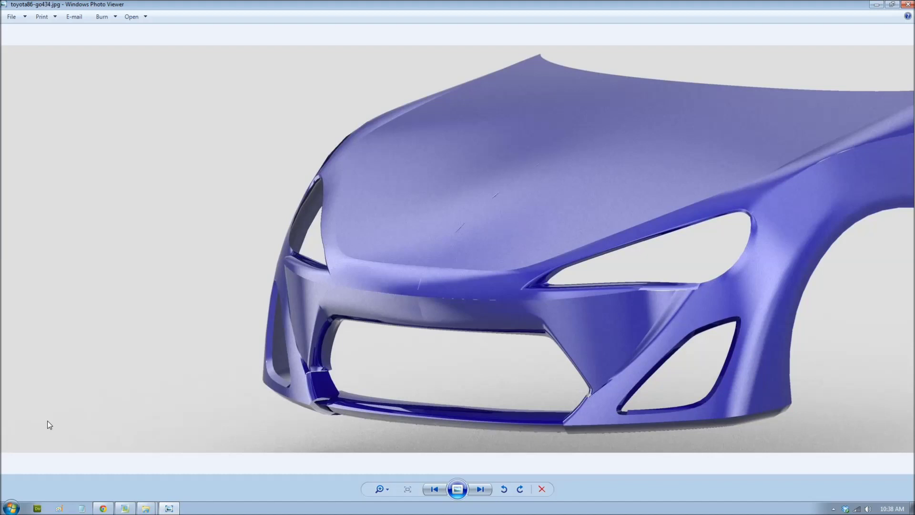
pyautogui.press('Right')
pyautogui.press('Left')
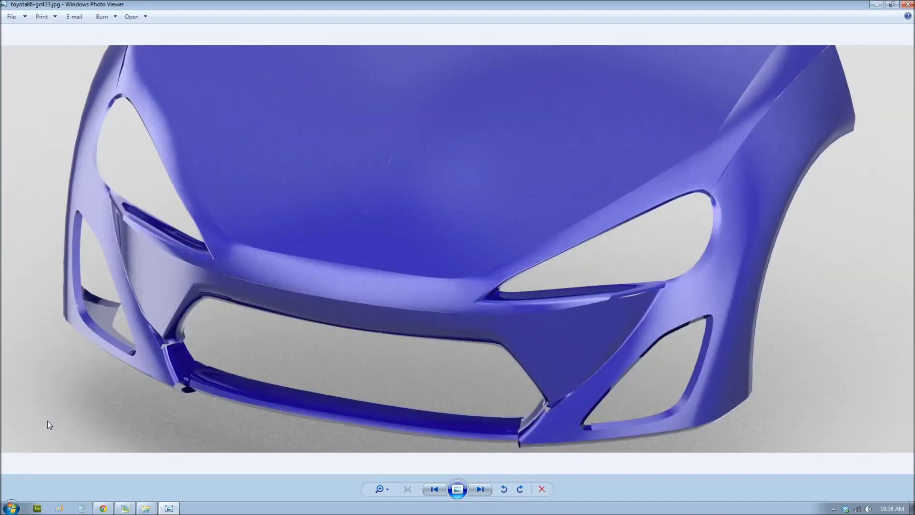
pyautogui.press('Left')
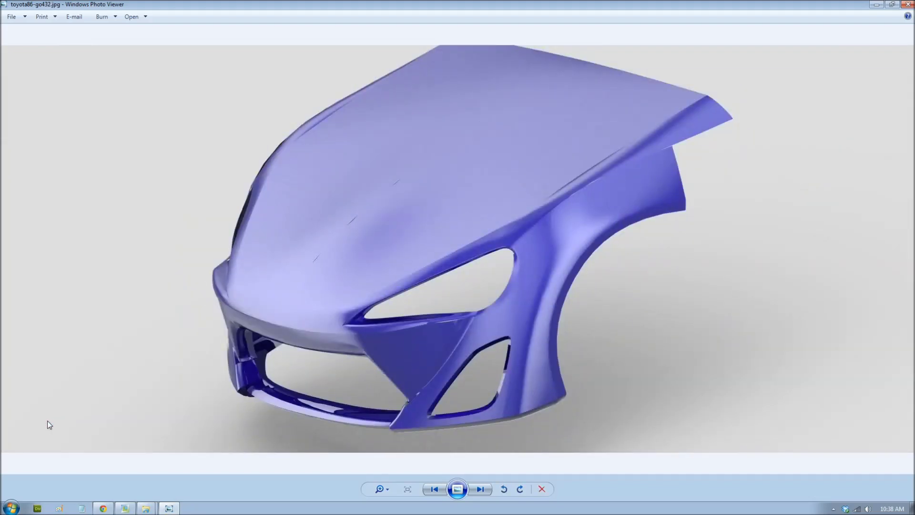
pyautogui.press('Left')
pyautogui.press('Right')
pyautogui.press('Right')
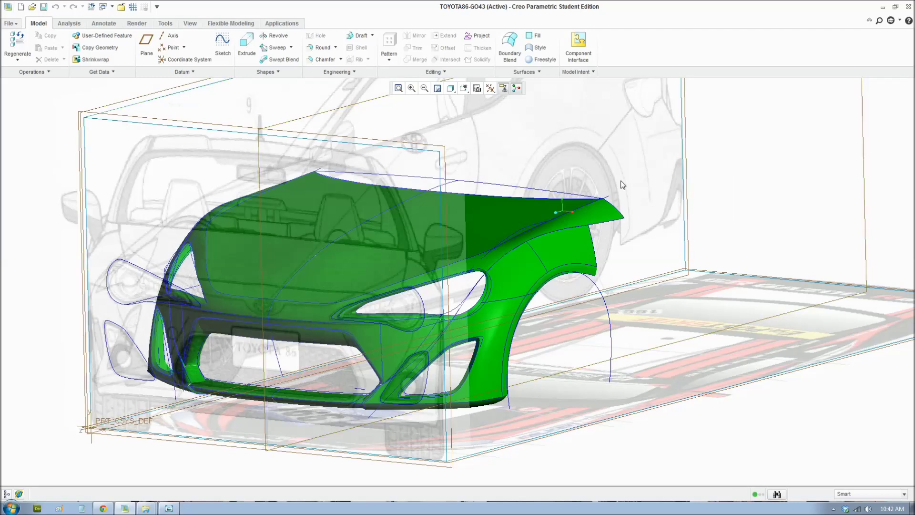
# Step: Recentre the Creo car view, then switch to the 'Toyota 86 Blueprint' Google Images results in Chrome
pyautogui.scroll(-2, 360, 165)
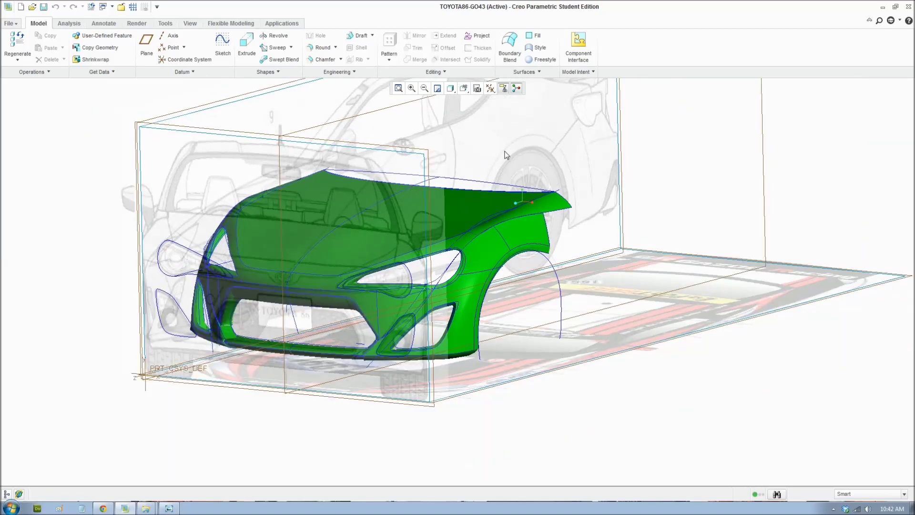
pyautogui.keyDown('shift'); pyautogui.moveTo(507, 155); pyautogui.dragTo(527, 213, button='middle'); pyautogui.keyUp('shift')
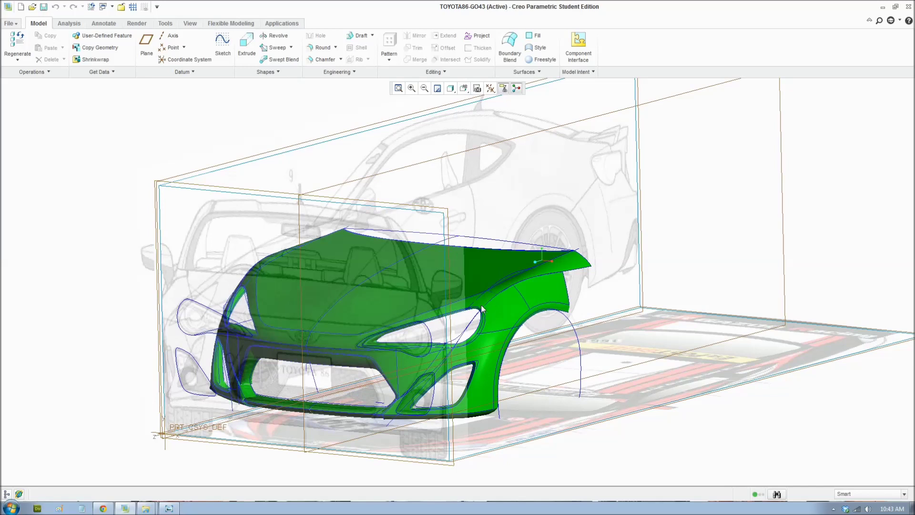
pyautogui.scroll(1, 465, 356)
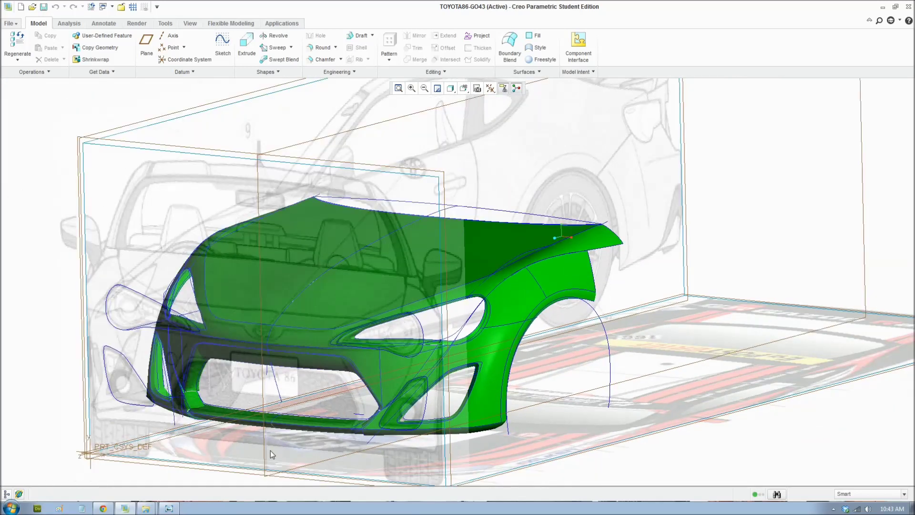
pyautogui.click(103, 508)
pyautogui.scroll(-1, 124, 238)
pyautogui.scroll(1, 132, 92)
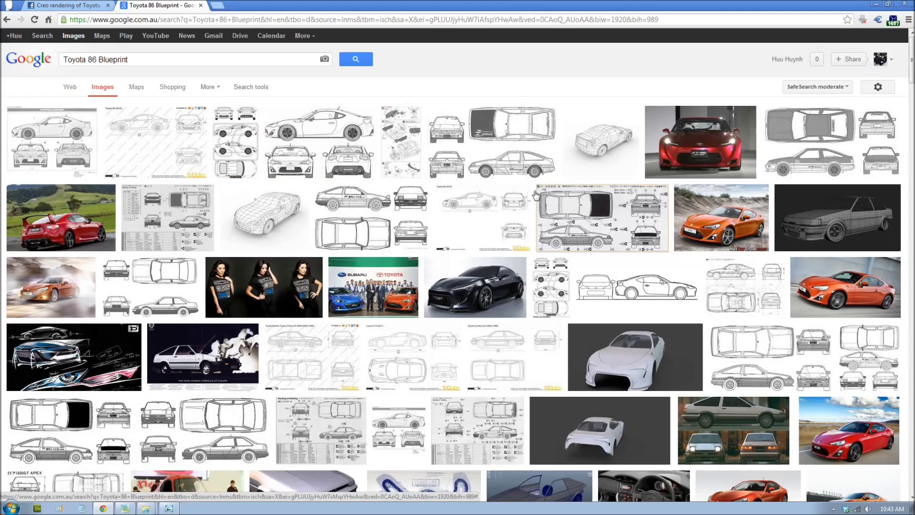
# Step: Open the first result's smcars.net Toyota 86 (2012) page and scroll down to its attached thumbnails
pyautogui.click(66, 151)
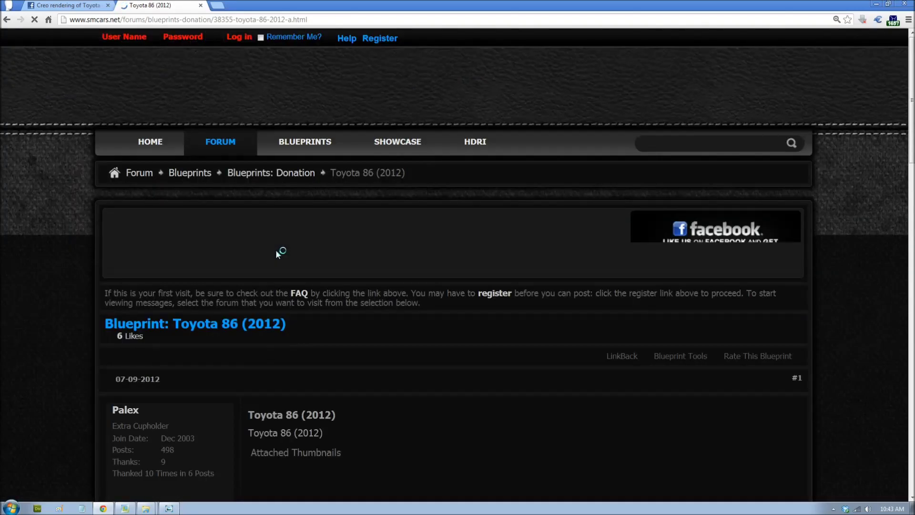
pyautogui.scroll(-2, 329, 374)
pyautogui.scroll(-1, 329, 374)
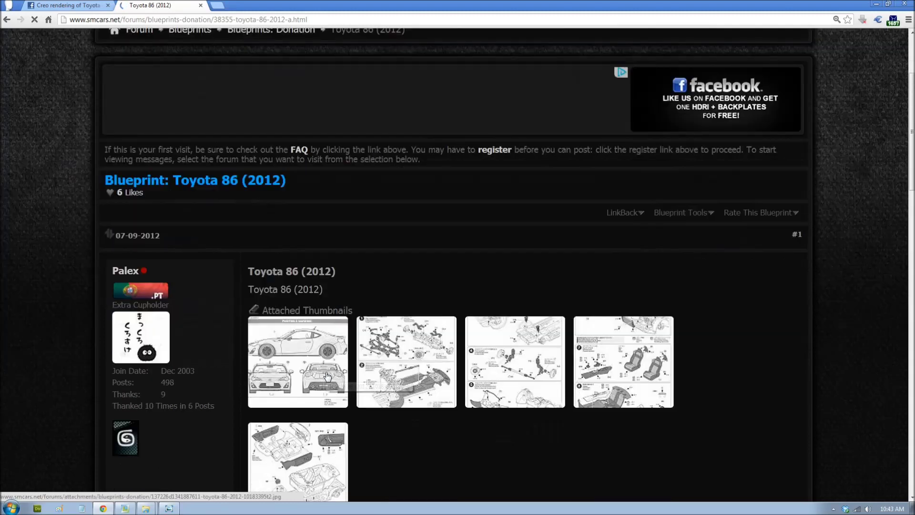
pyautogui.scroll(-1, 313, 348)
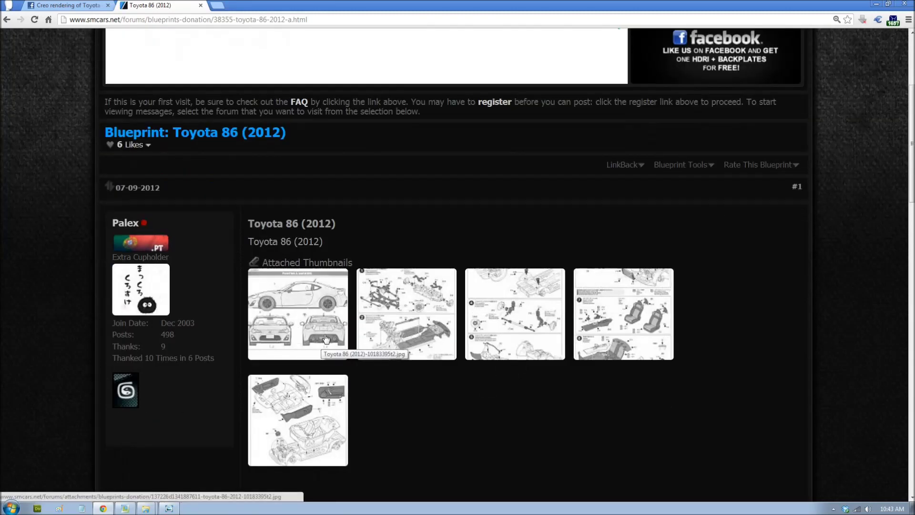
pyautogui.scroll(-1, 326, 339)
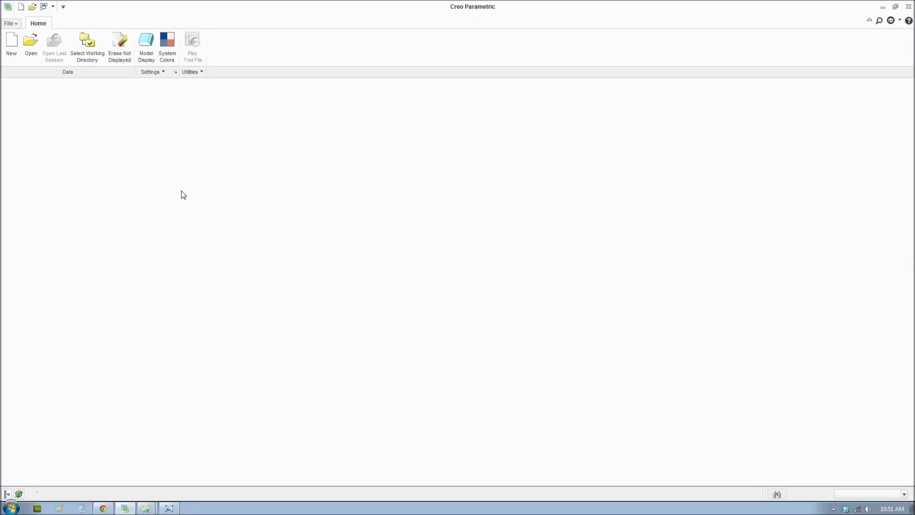
# Step: Create a new solid part named 83
pyautogui.click(11, 58)
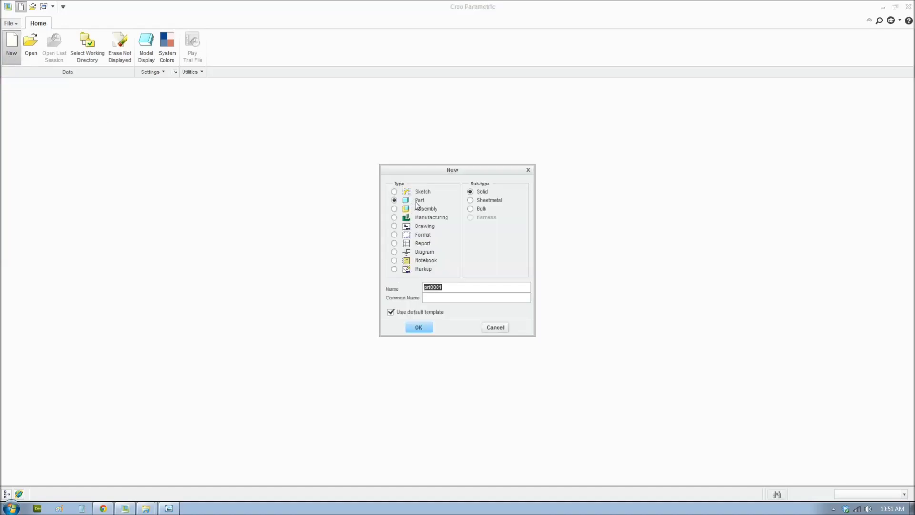
pyautogui.click(452, 286)
pyautogui.moveTo(453, 287); pyautogui.dragTo(398, 294)
pyautogui.write('8')
pyautogui.click(415, 324)
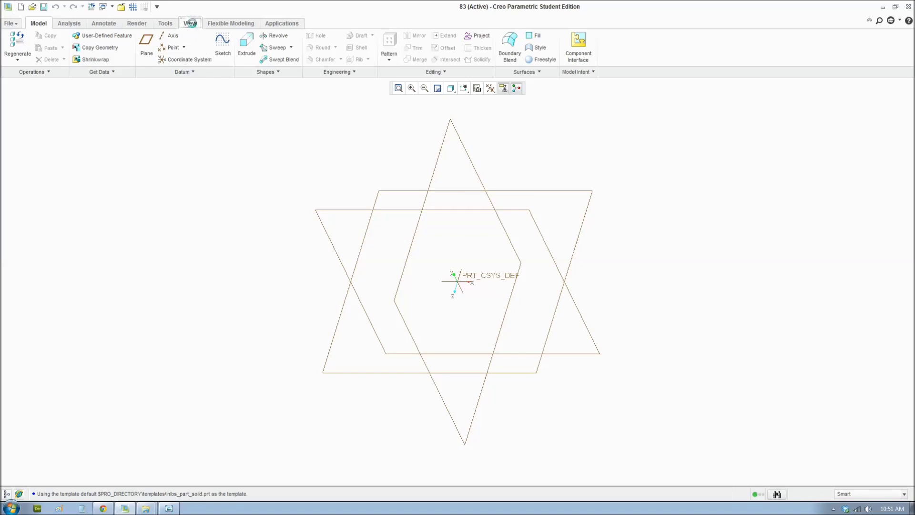
# Step: Start adding a reference image via Model Display > Images on a datum plane
pyautogui.click(189, 23)
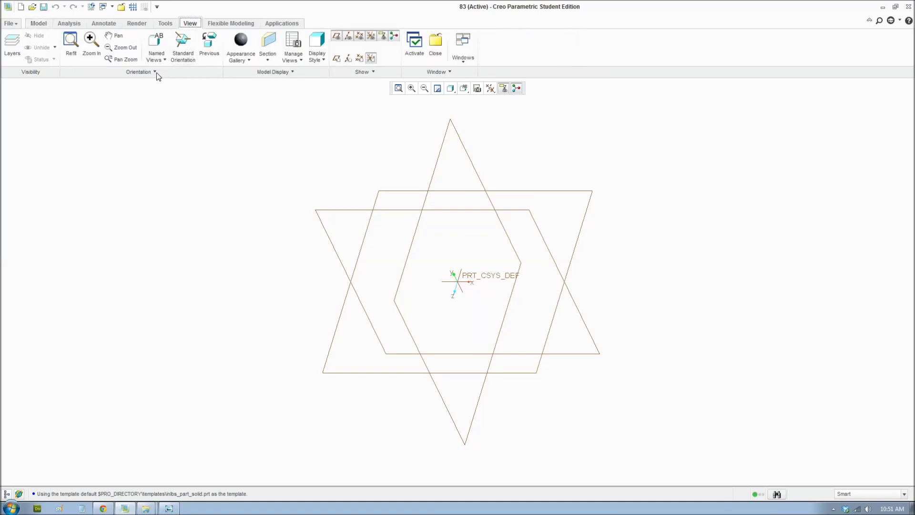
pyautogui.click(259, 73)
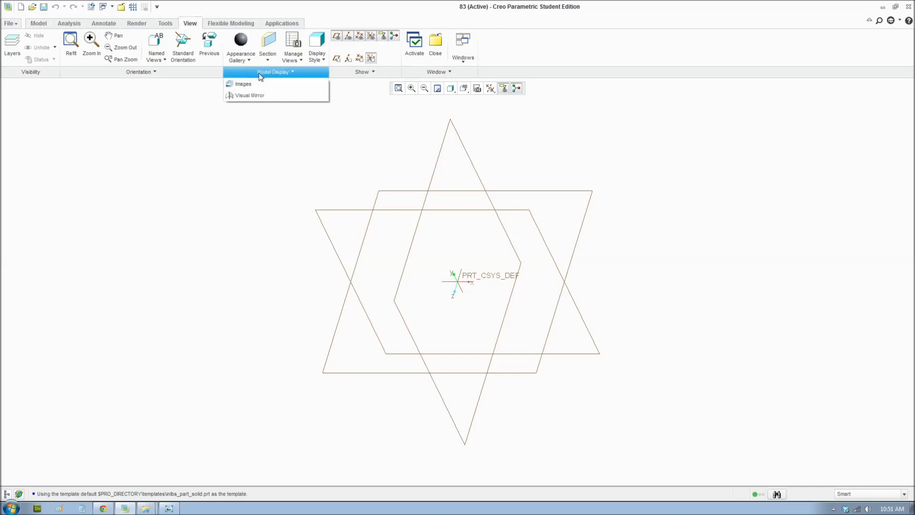
pyautogui.click(243, 85)
pyautogui.click(137, 55)
pyautogui.click(439, 154)
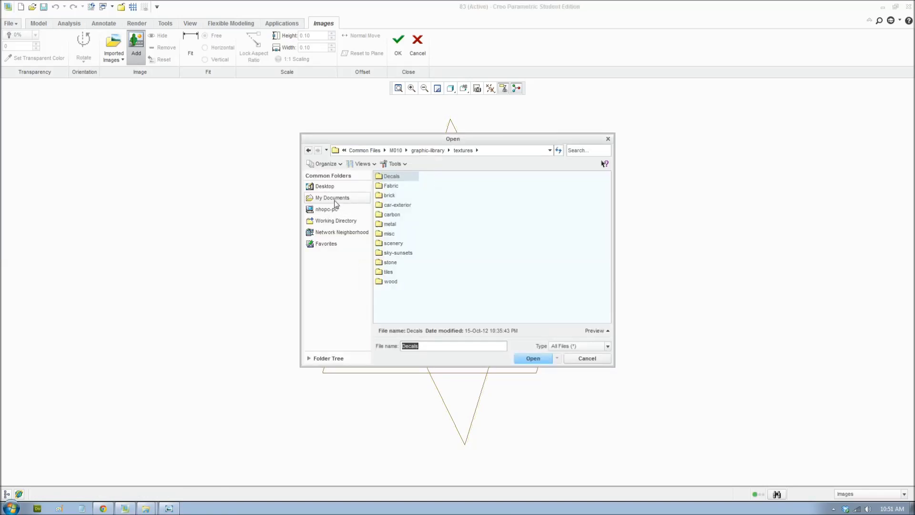
# Step: Import Desktop\Toyota86\86\2Side.jpg, rotate it 90° right, and shift it down-right
pyautogui.click(327, 209)
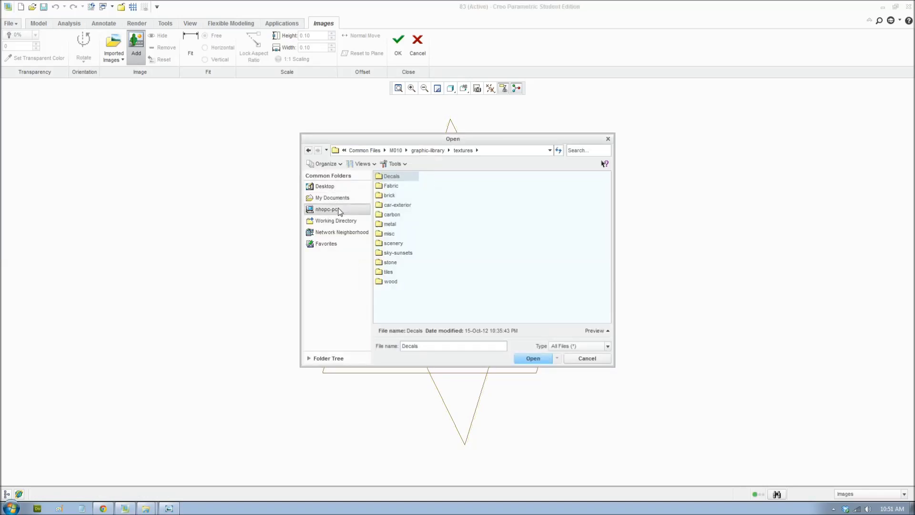
pyautogui.click(325, 187)
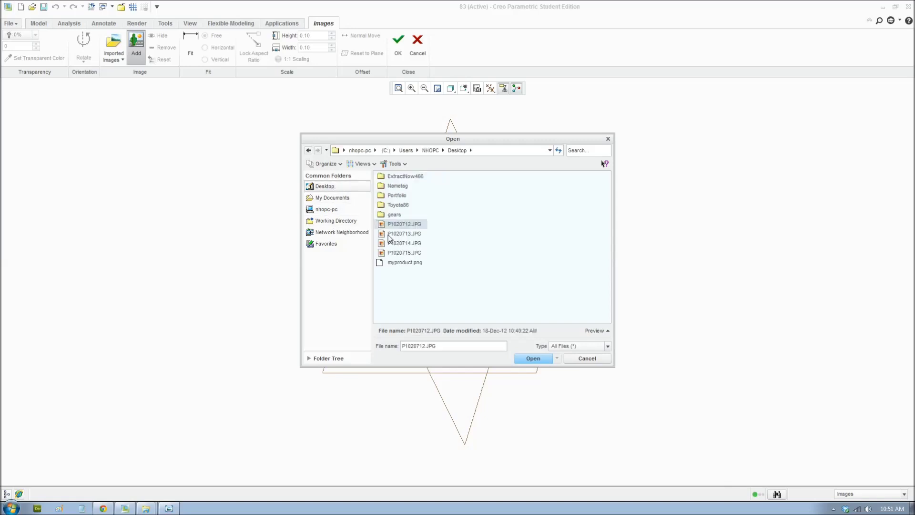
pyautogui.doubleClick(397, 206)
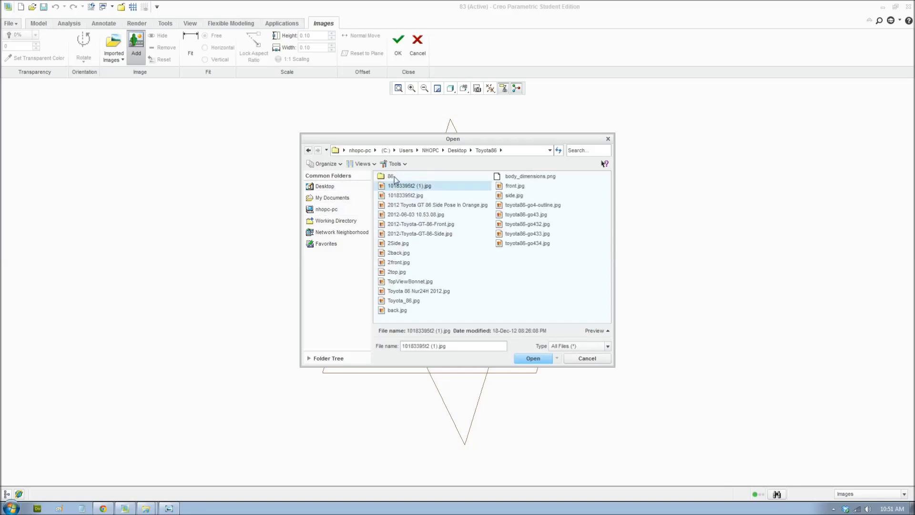
pyautogui.doubleClick(394, 177)
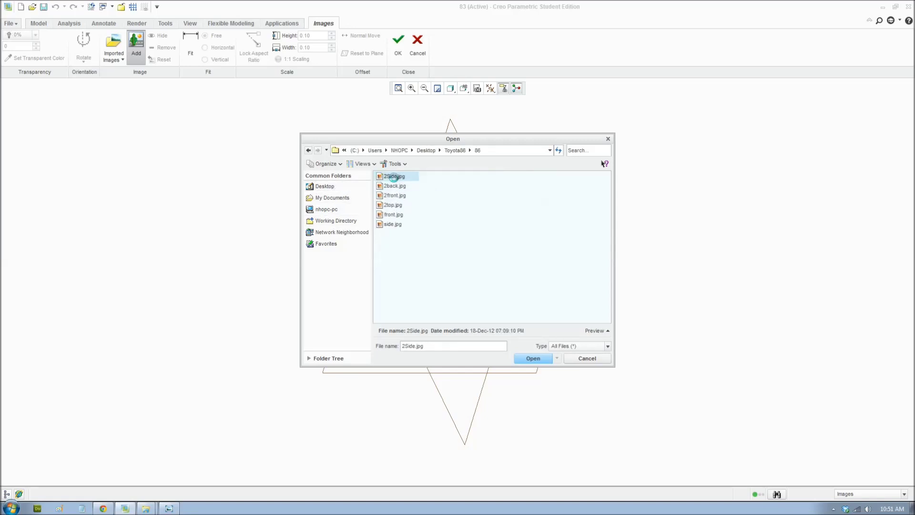
pyautogui.doubleClick(394, 177)
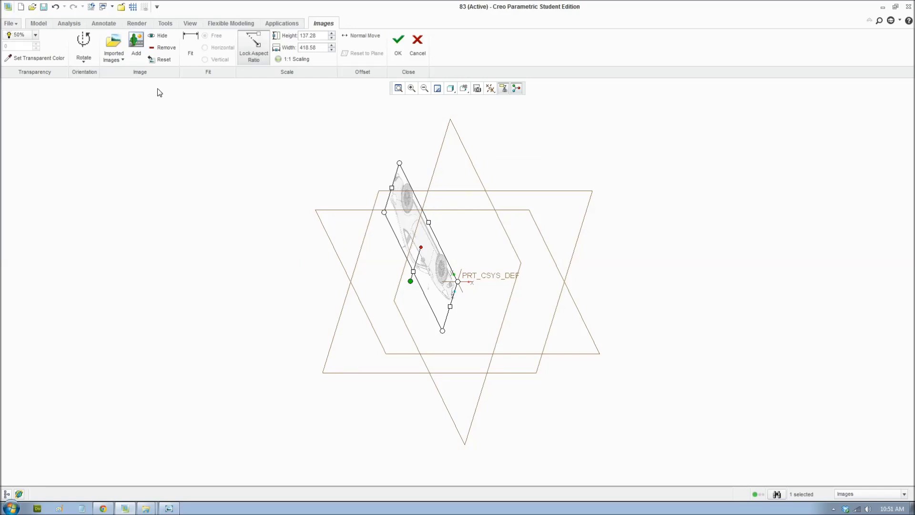
pyautogui.click(83, 50)
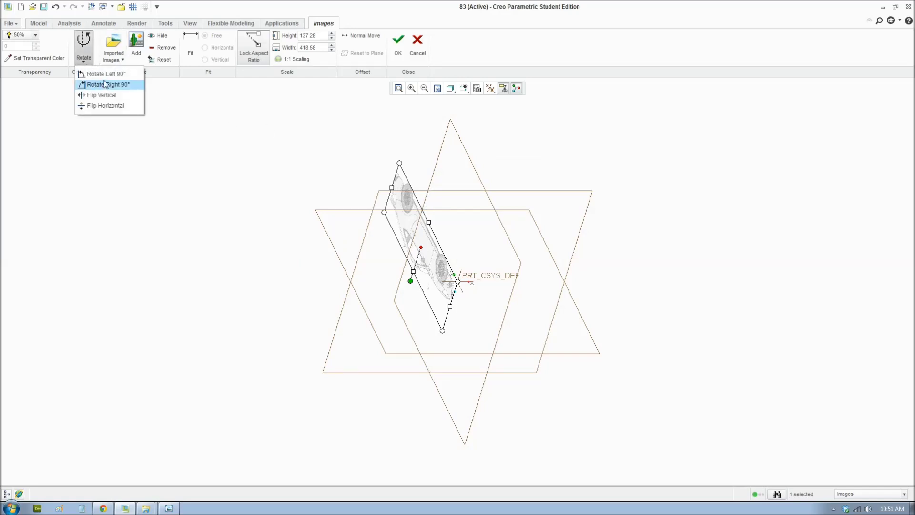
pyautogui.click(106, 85)
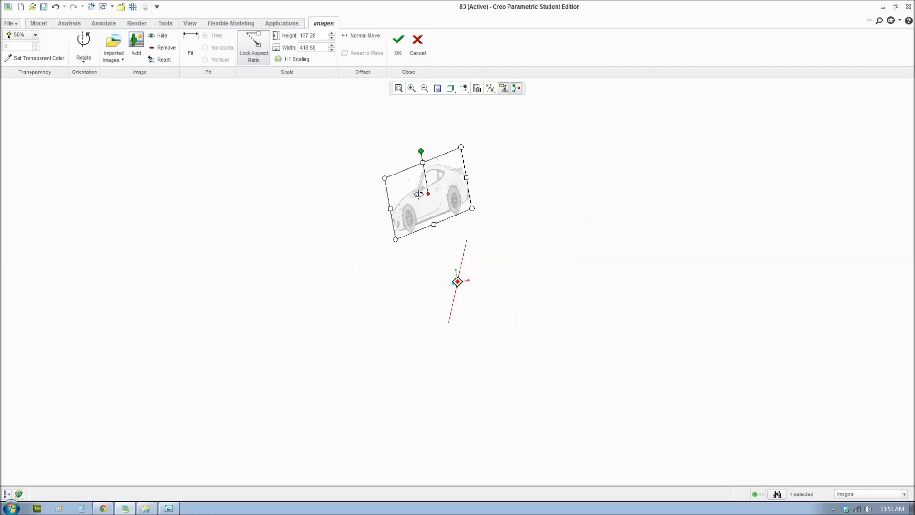
pyautogui.moveTo(420, 204); pyautogui.dragTo(460, 274)
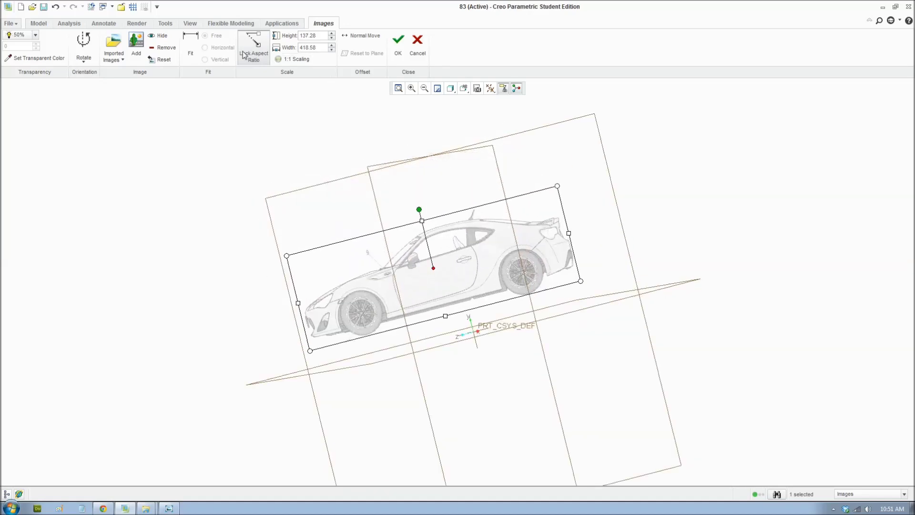
# Step: Switch to Fit mode and stretch the reference line from front to rear bumper
pyautogui.click(192, 47)
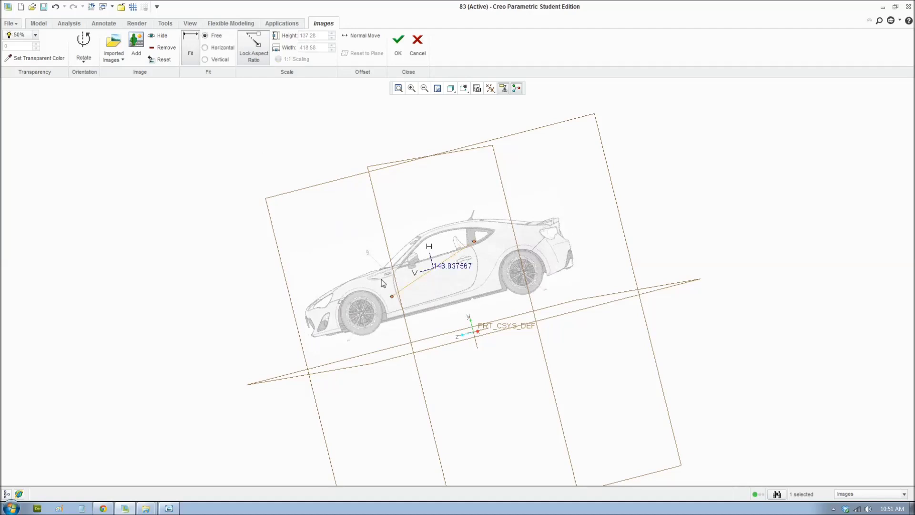
pyautogui.scroll(2, 383, 283)
pyautogui.moveTo(398, 307); pyautogui.dragTo(263, 337)
pyautogui.moveTo(528, 223); pyautogui.dragTo(677, 224)
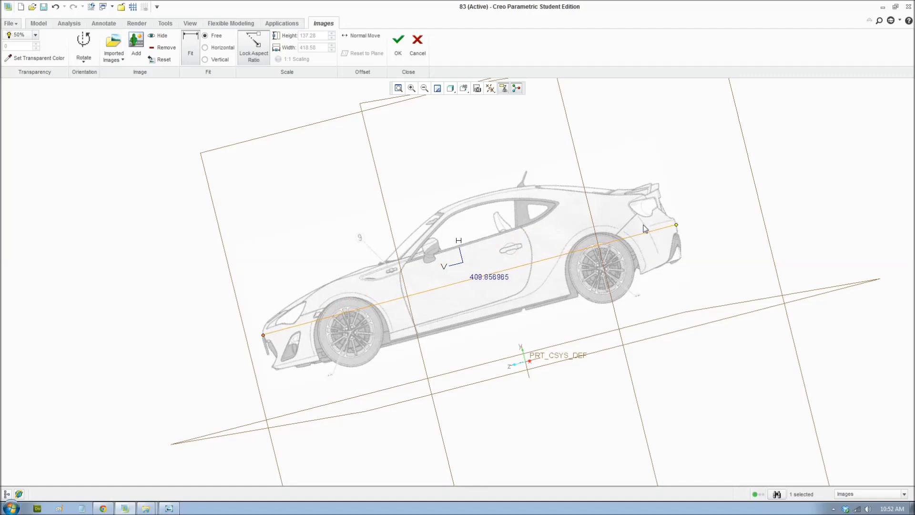
pyautogui.click(156, 508)
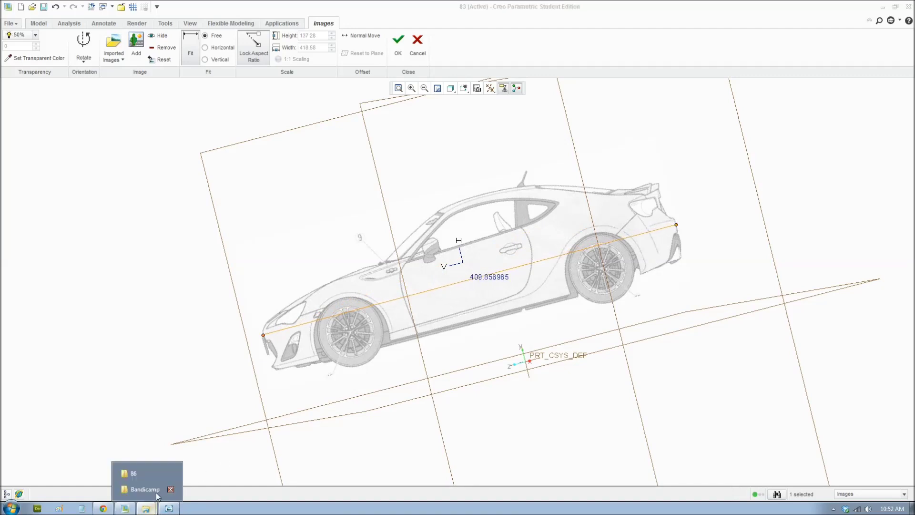
pyautogui.click(139, 471)
pyautogui.rightClick(374, 227)
pyautogui.moveTo(410, 247)
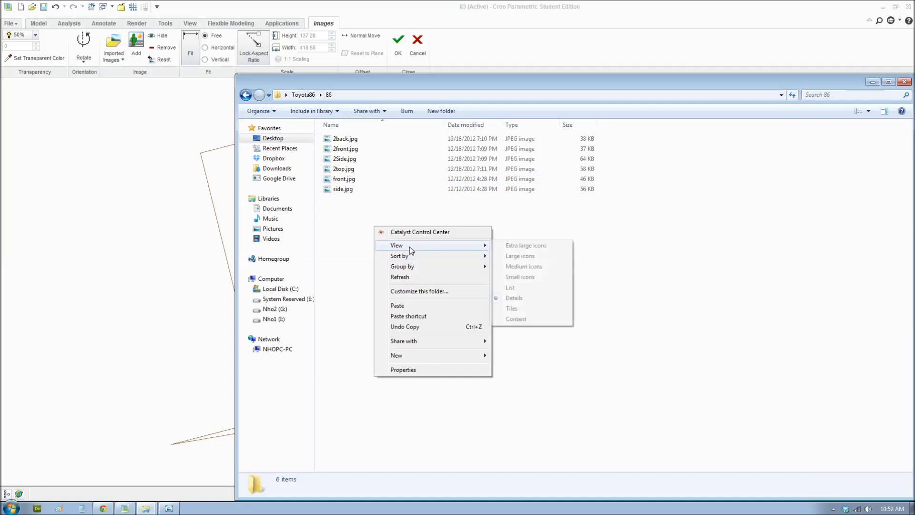
pyautogui.click(523, 258)
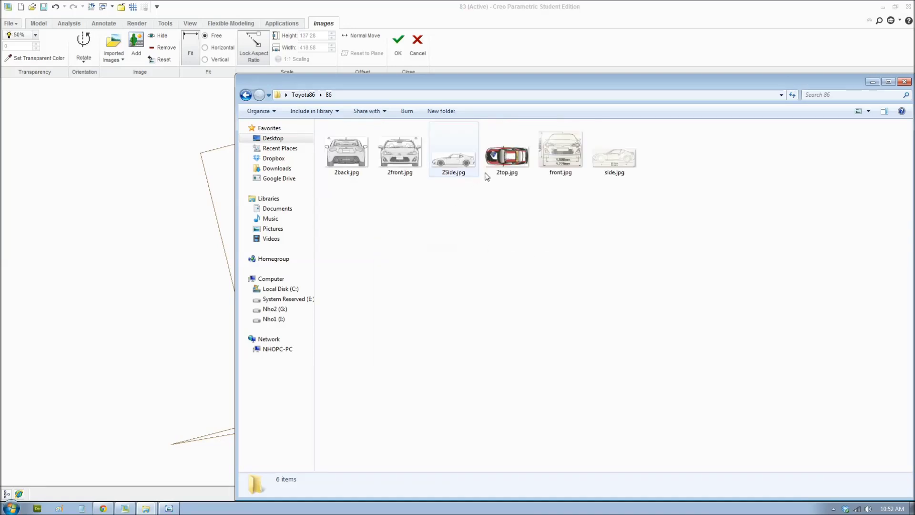
pyautogui.doubleClick(612, 162)
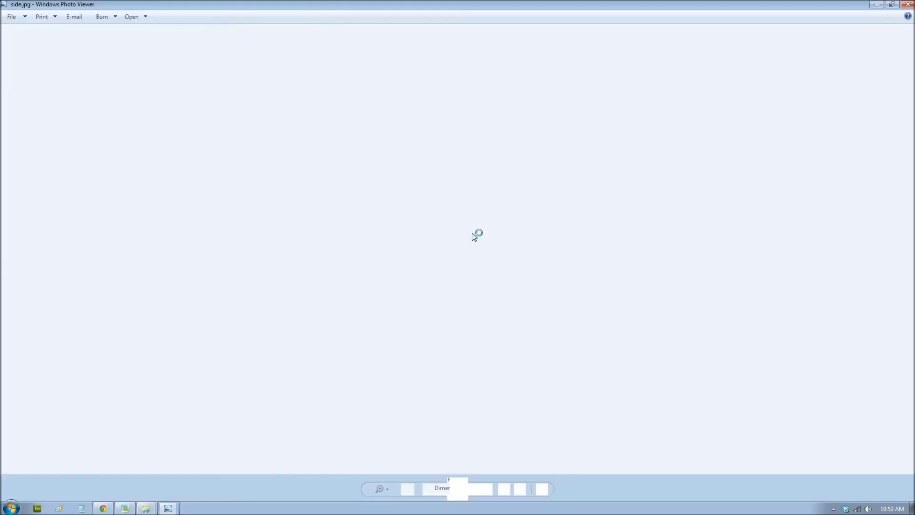
pyautogui.click(908, 4)
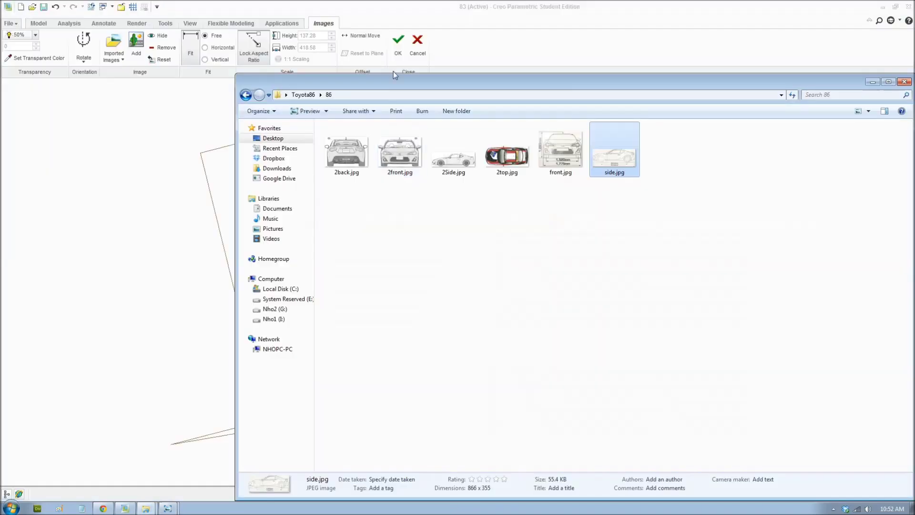
pyautogui.click(427, 19)
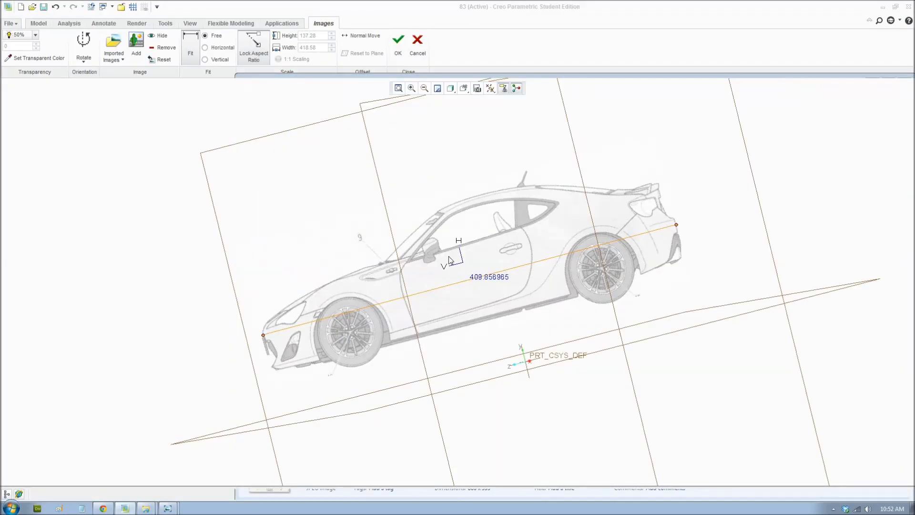
# Step: Set the side image's fit length to 4240 and apply the fit
pyautogui.doubleClick(486, 278)
pyautogui.write('4')
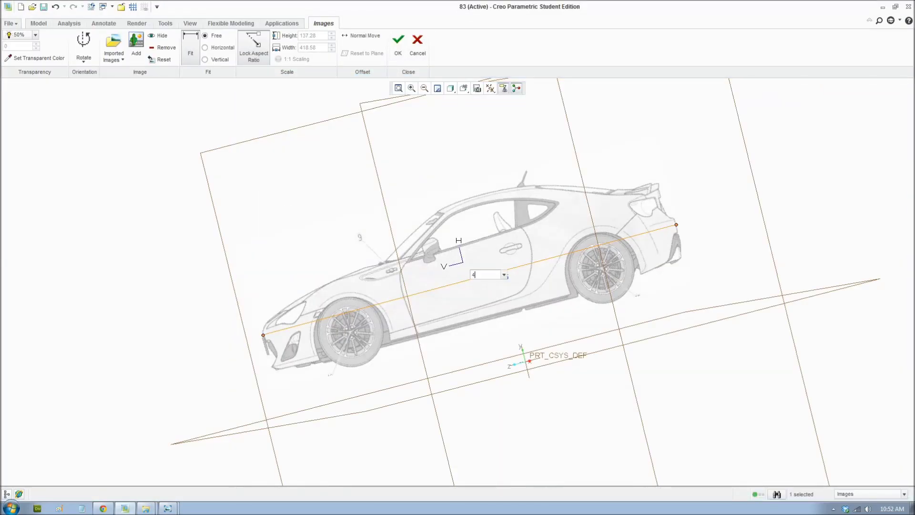
pyautogui.write('240')
pyautogui.press('Return')
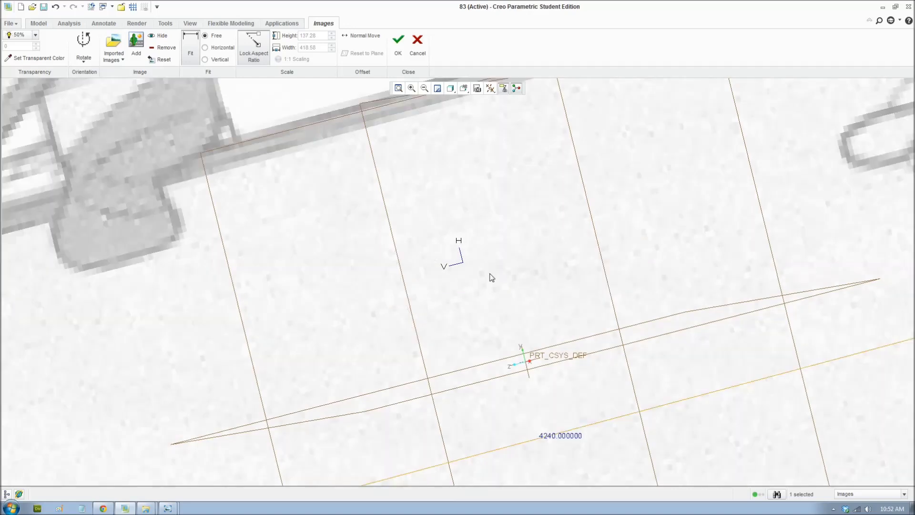
pyautogui.scroll(-5, 499, 261)
pyautogui.moveTo(509, 277); pyautogui.dragTo(543, 273, button='middle')
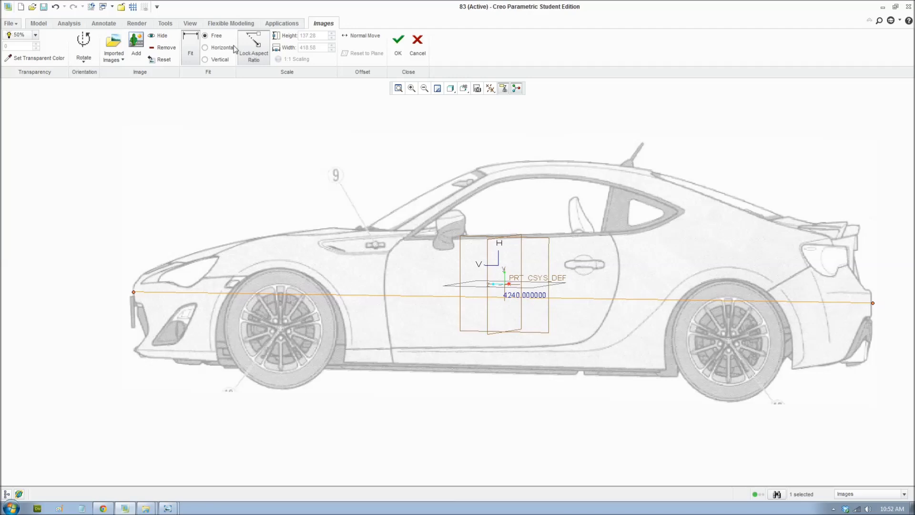
pyautogui.click(191, 43)
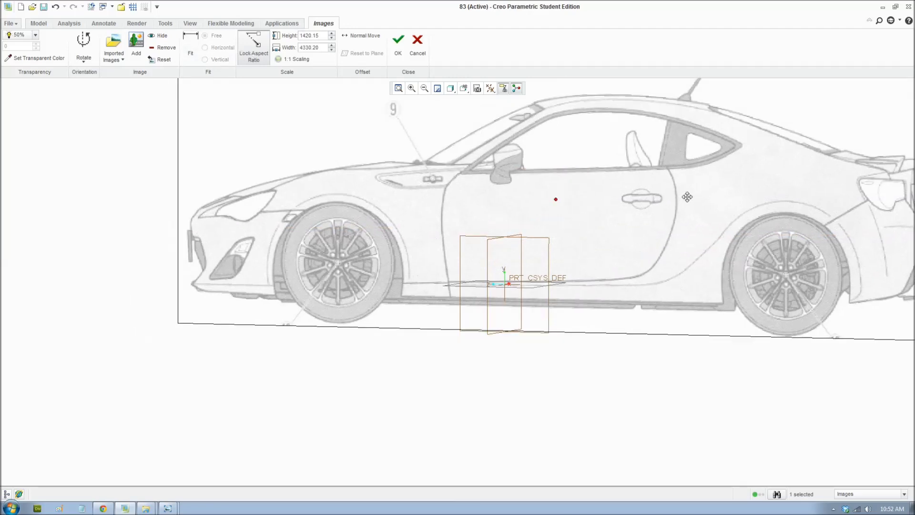
# Step: Face the side view and move the image so its front bumper sits at the part origin
pyautogui.click(464, 88)
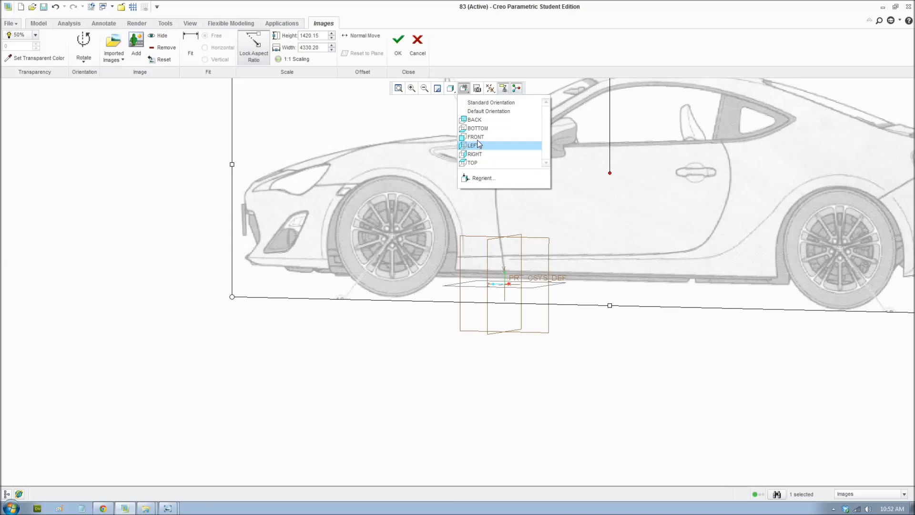
pyautogui.click(475, 154)
pyautogui.scroll(3, 528, 221)
pyautogui.moveTo(559, 185); pyautogui.dragTo(749, 168)
pyautogui.scroll(-3, 686, 184)
pyautogui.moveTo(538, 221); pyautogui.dragTo(508, 217)
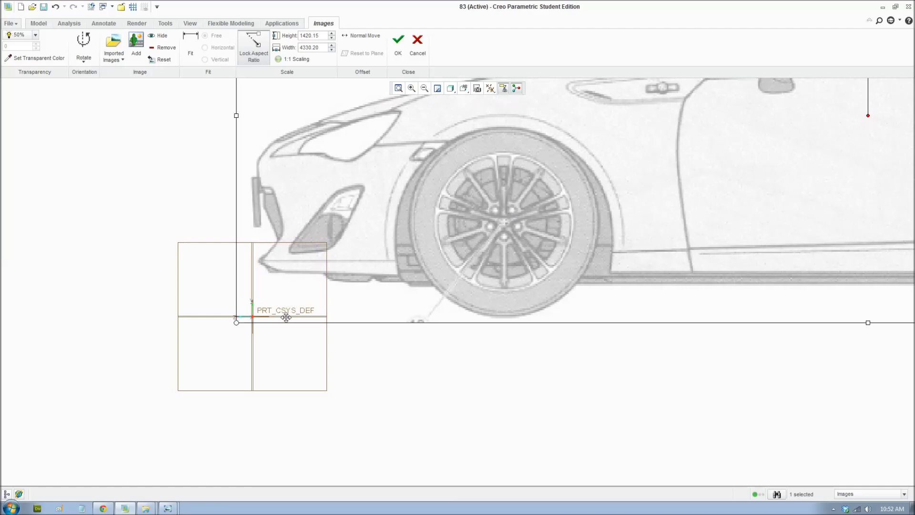
pyautogui.moveTo(300, 170); pyautogui.dragTo(299, 168)
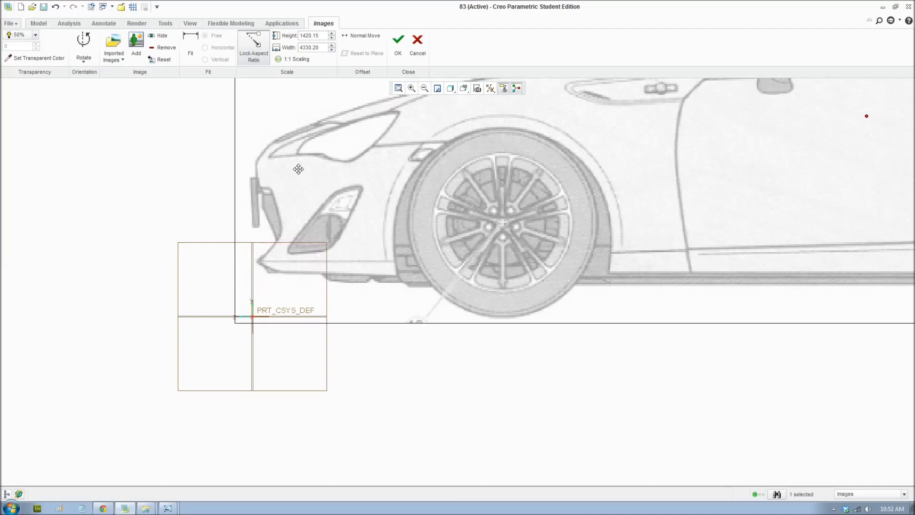
pyautogui.scroll(-5, 534, 219)
pyautogui.moveTo(506, 203); pyautogui.dragTo(525, 224, button='middle')
# Step: Accept the side image and begin adding another image on the perpendicular datum plane
pyautogui.click(398, 44)
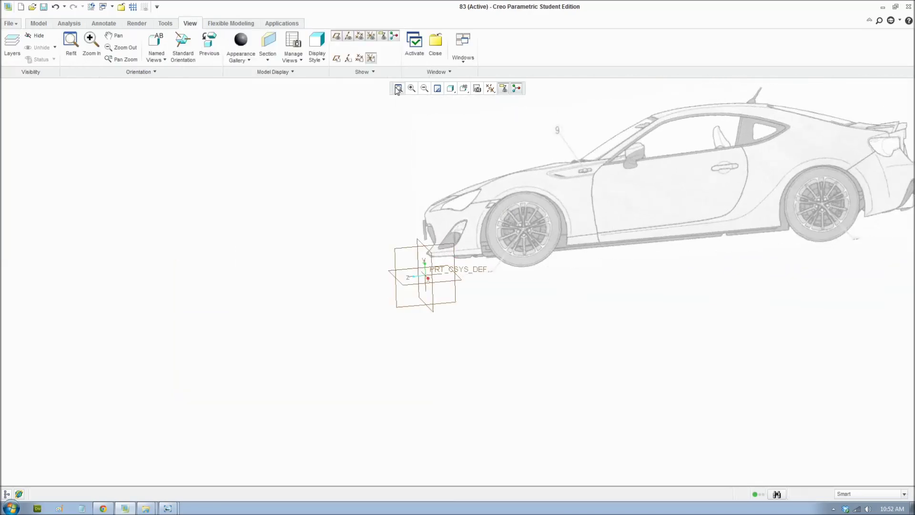
pyautogui.click(281, 72)
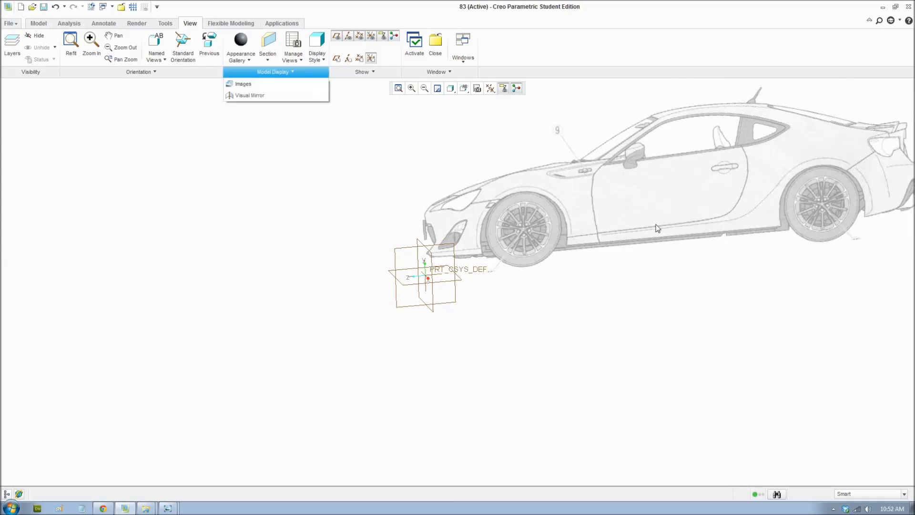
pyautogui.scroll(3, 677, 198)
pyautogui.scroll(-1, 624, 181)
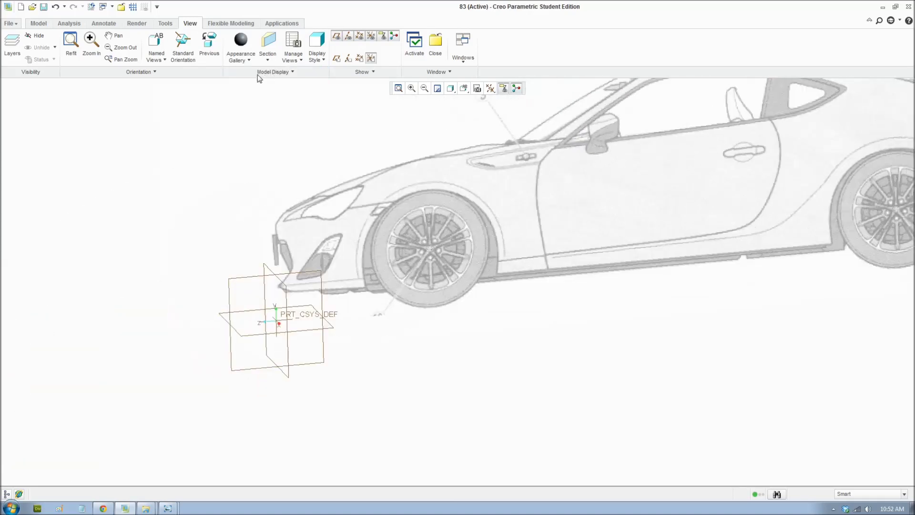
pyautogui.click(262, 74)
pyautogui.click(259, 85)
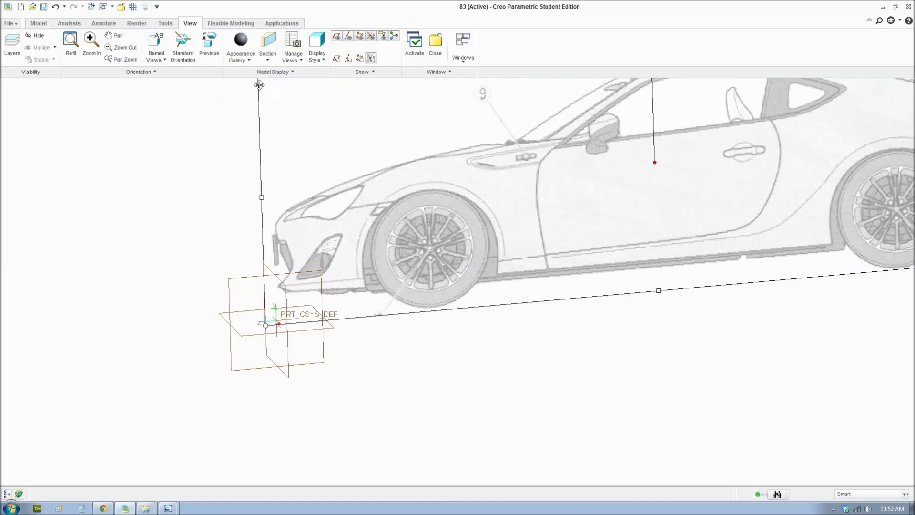
pyautogui.click(136, 44)
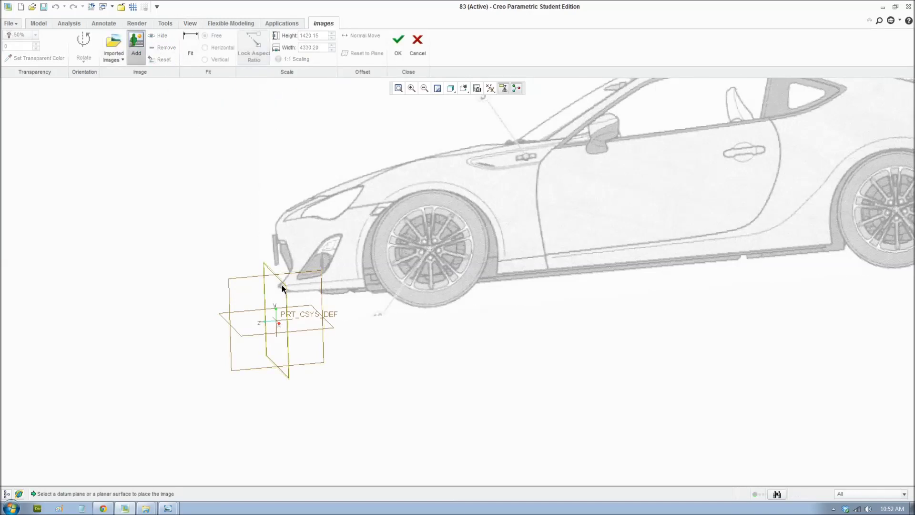
pyautogui.click(266, 258)
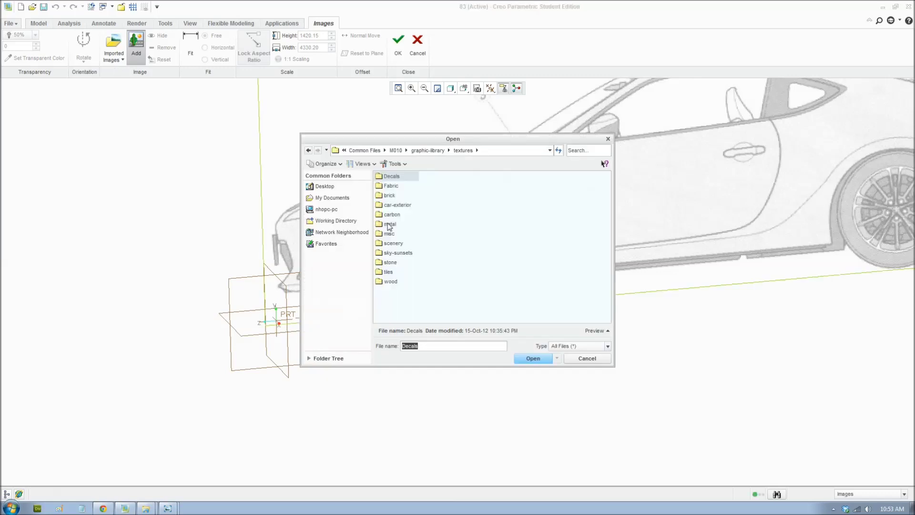
# Step: Import Desktop\Toyota86\86\2front.jpg as the front reference image
pyautogui.click(321, 190)
pyautogui.doubleClick(395, 205)
pyautogui.doubleClick(387, 176)
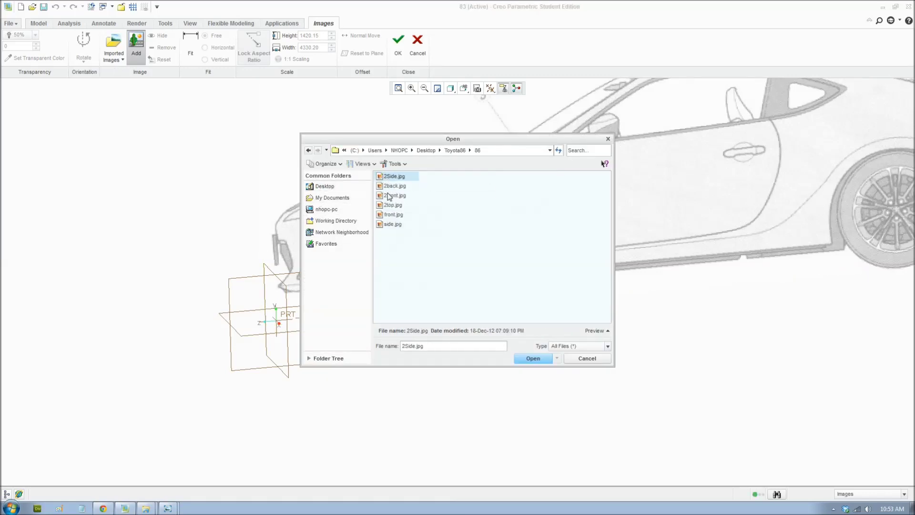
pyautogui.doubleClick(394, 195)
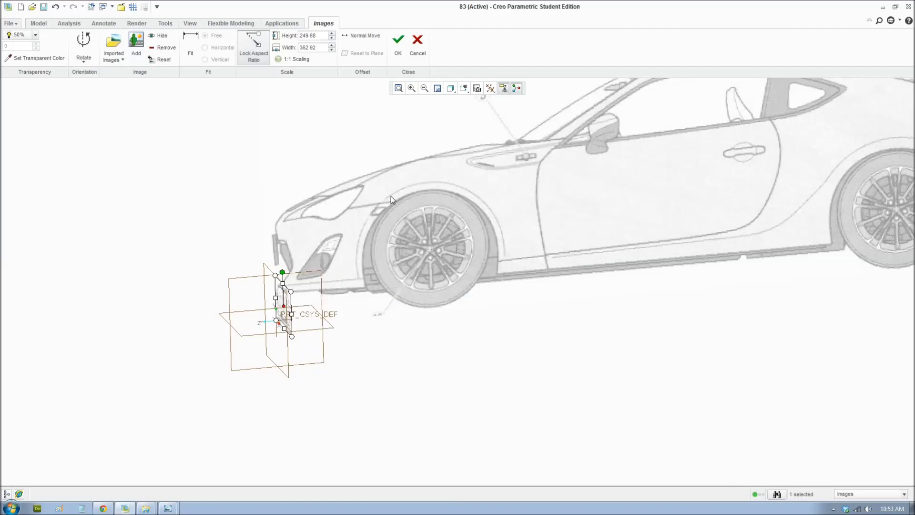
pyautogui.moveTo(472, 267); pyautogui.dragTo(408, 275, button='middle')
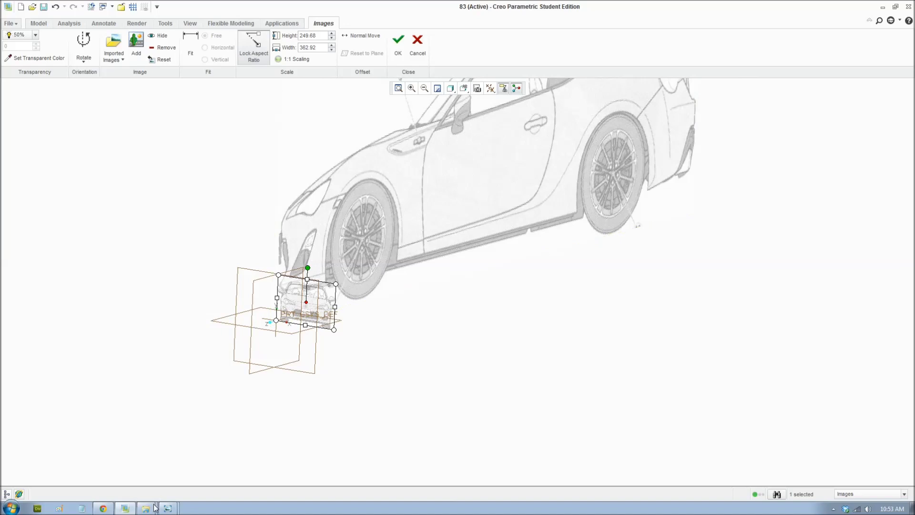
pyautogui.moveTo(147, 506)
pyautogui.click(145, 484)
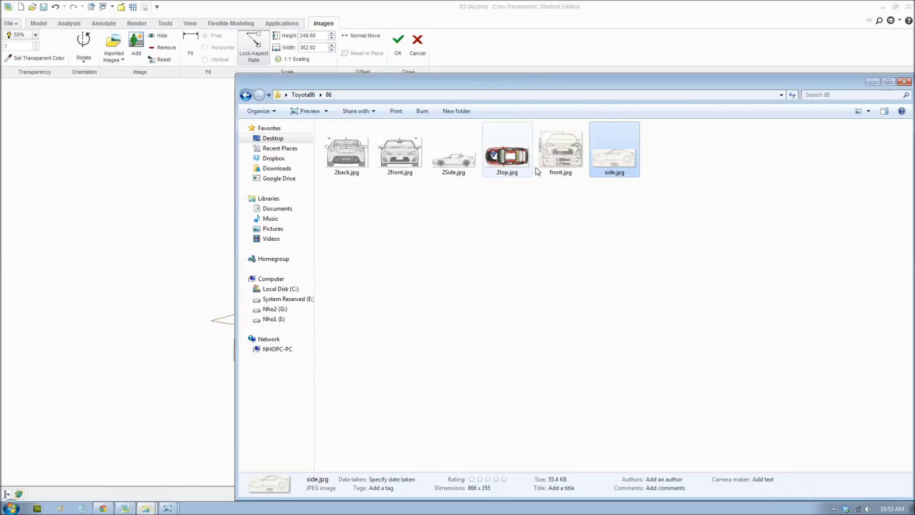
pyautogui.doubleClick(560, 153)
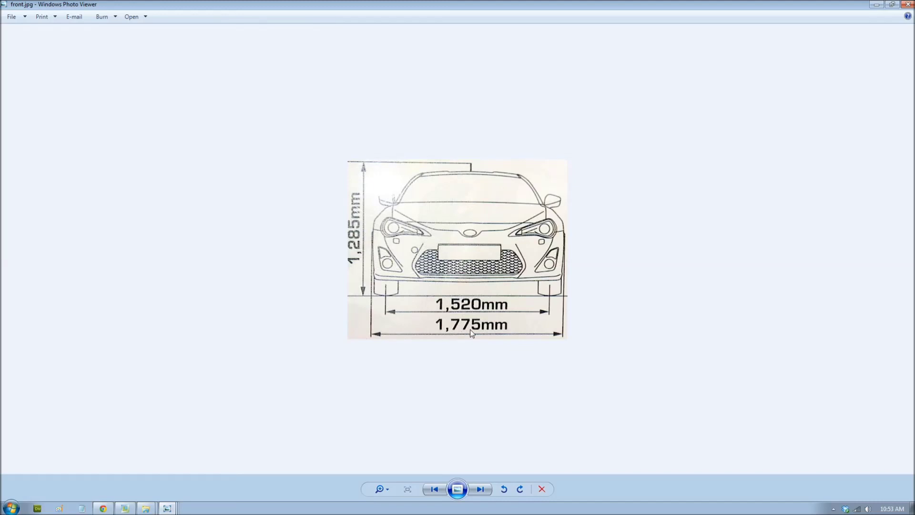
pyautogui.click(877, 4)
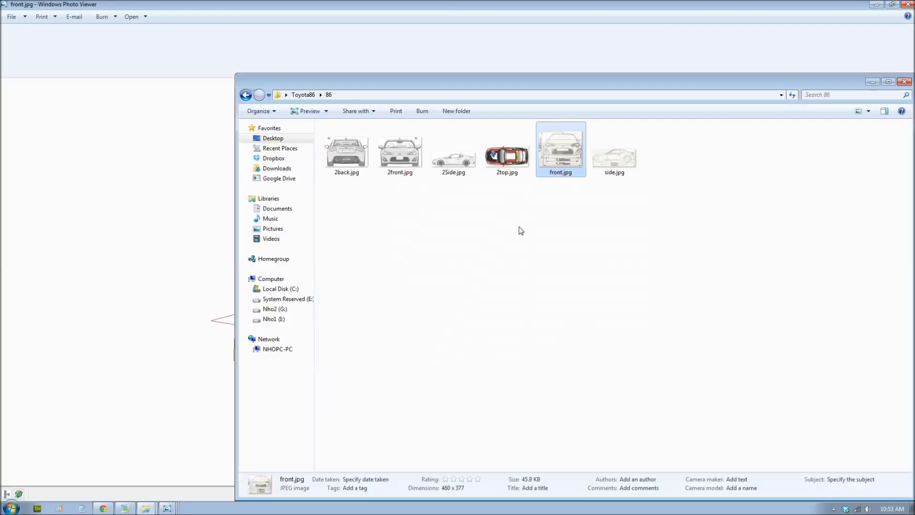
pyautogui.click(495, 15)
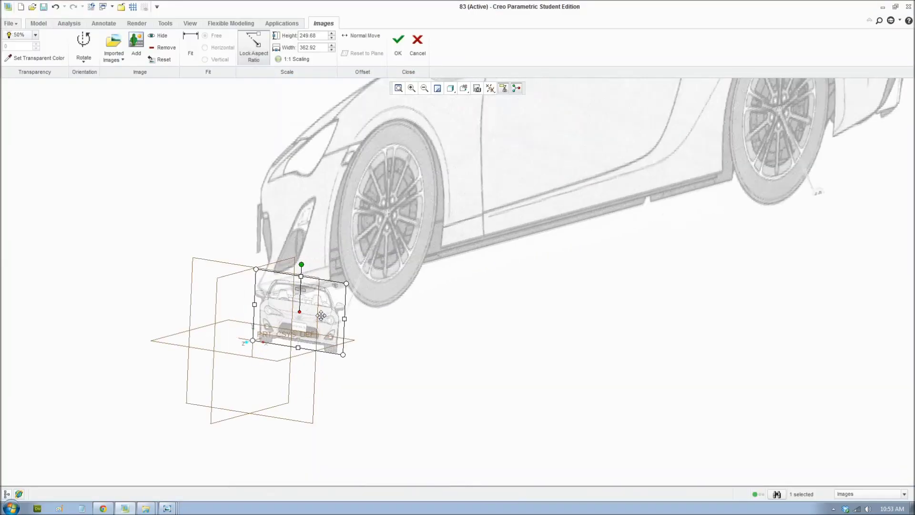
# Step: Stretch the front image's fit line across the car's full width, edge to edge
pyautogui.click(190, 48)
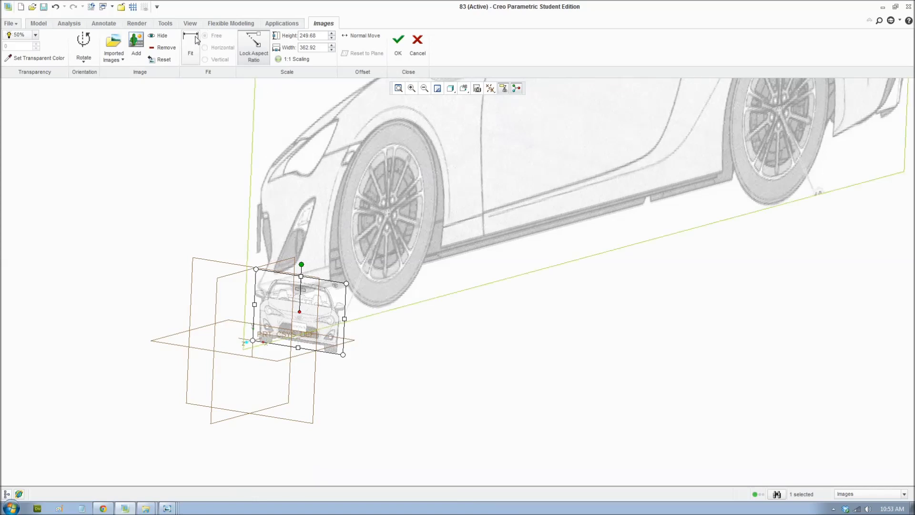
pyautogui.scroll(3, 311, 323)
pyautogui.moveTo(311, 323); pyautogui.dragTo(384, 336)
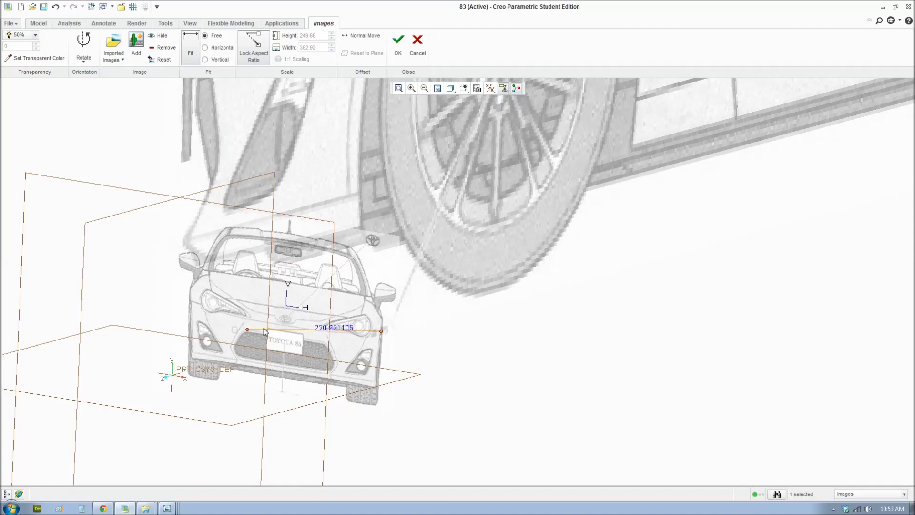
pyautogui.moveTo(248, 329); pyautogui.dragTo(190, 301)
pyautogui.scroll(3, 321, 290)
pyautogui.moveTo(414, 362); pyautogui.dragTo(415, 359)
pyautogui.moveTo(415, 359); pyautogui.dragTo(415, 300, button='middle')
pyautogui.moveTo(466, 296); pyautogui.dragTo(465, 298)
pyautogui.moveTo(115, 300); pyautogui.dragTo(111, 301)
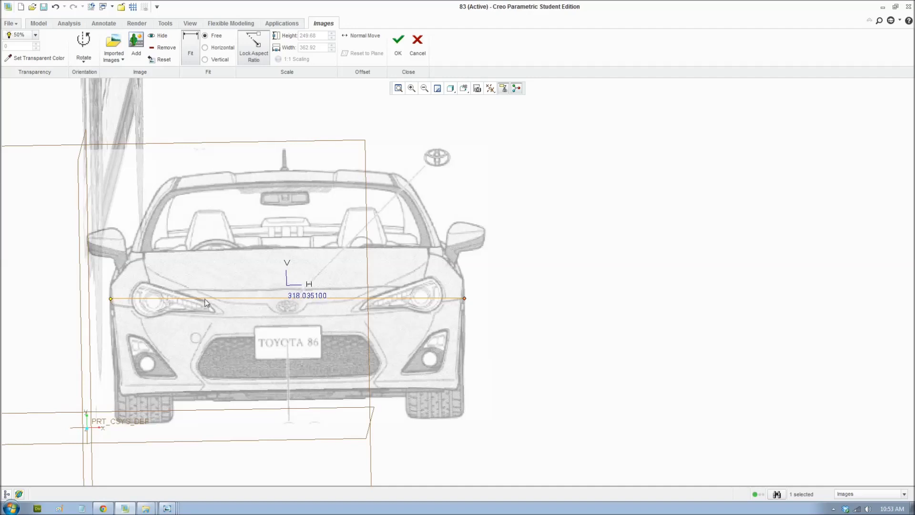
# Step: Check the width on the front.jpg blueprint, then enter 1775 as the fit length
pyautogui.click(164, 509)
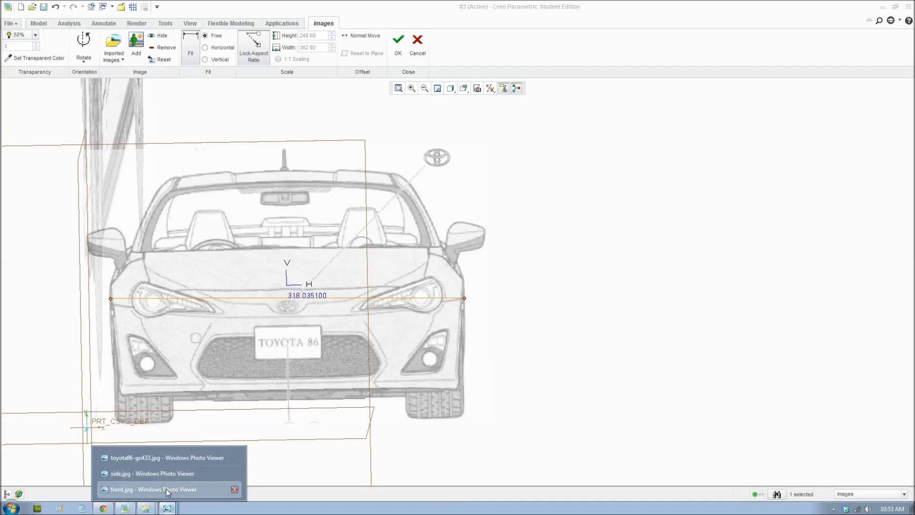
pyautogui.click(166, 489)
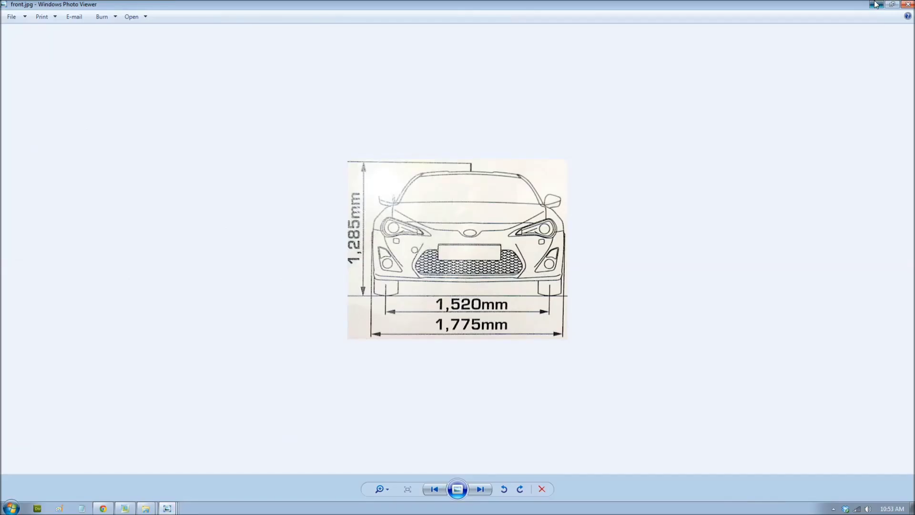
pyautogui.click(876, 4)
pyautogui.write('1775')
pyautogui.press('Return')
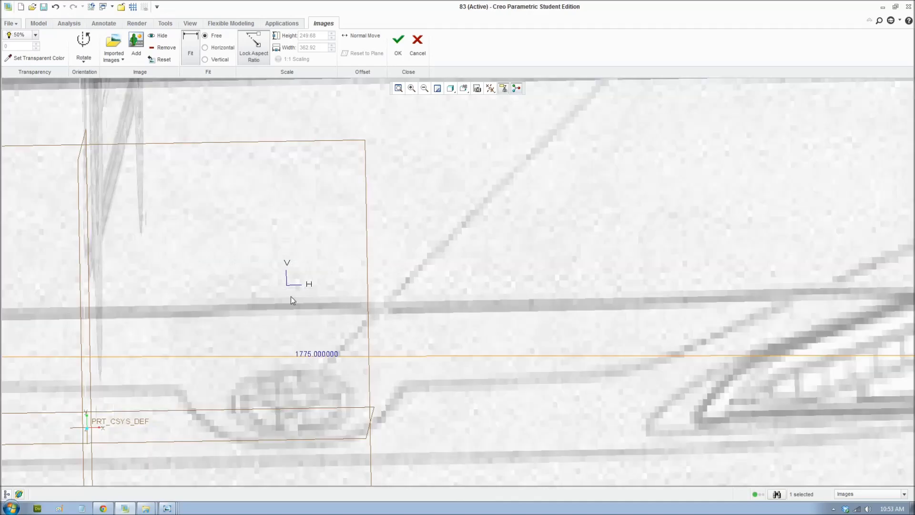
# Step: Face the front image head-on, apply the fit, raise it so the wheels meet the origin, and accept
pyautogui.scroll(5, 381, 443)
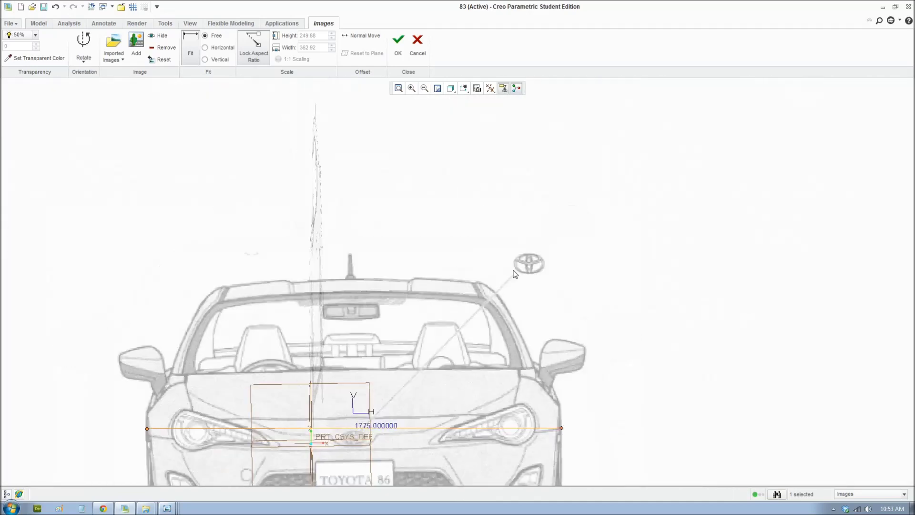
pyautogui.click(464, 88)
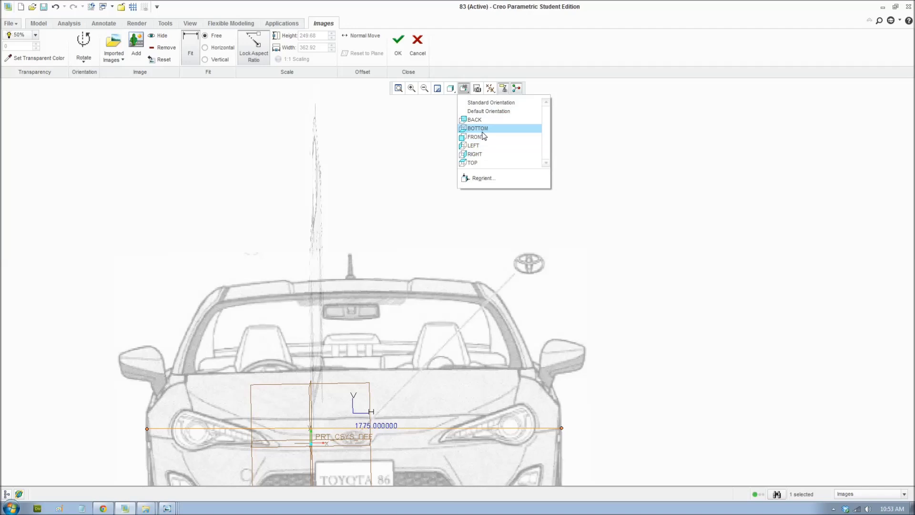
pyautogui.click(482, 135)
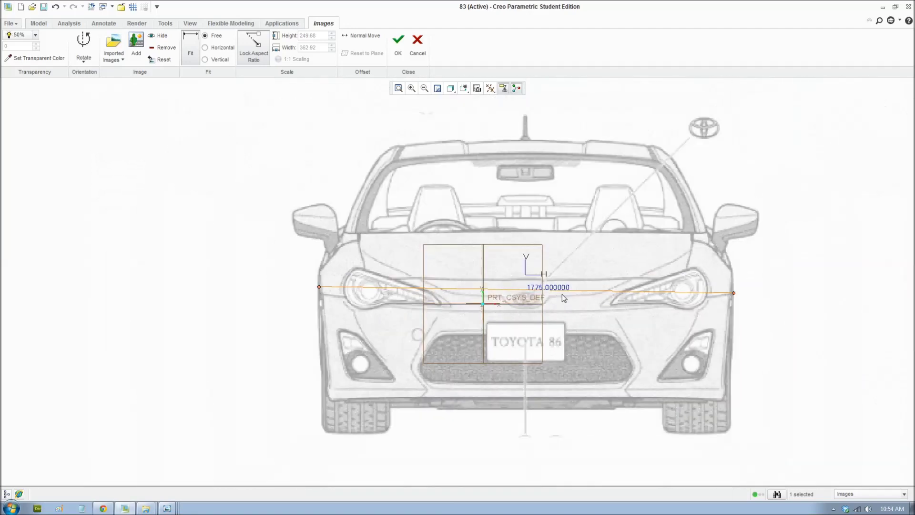
pyautogui.moveTo(546, 312); pyautogui.dragTo(535, 260)
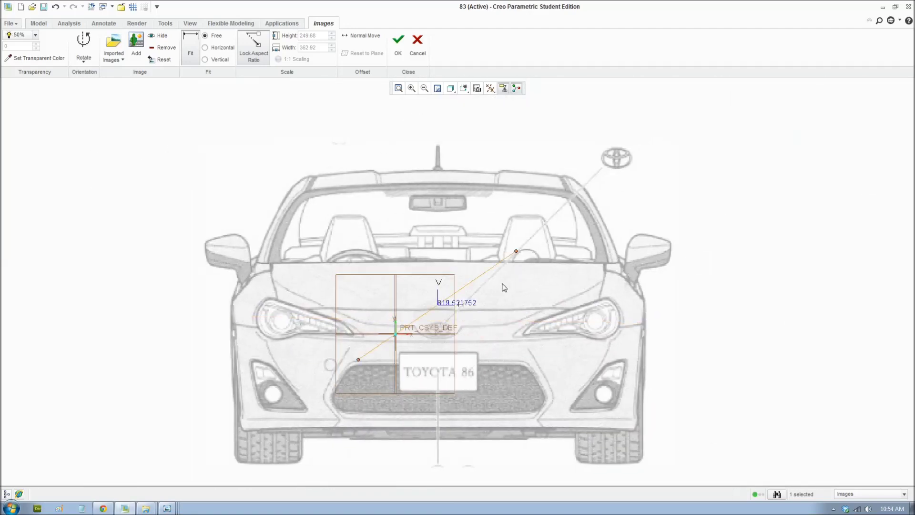
pyautogui.click(190, 46)
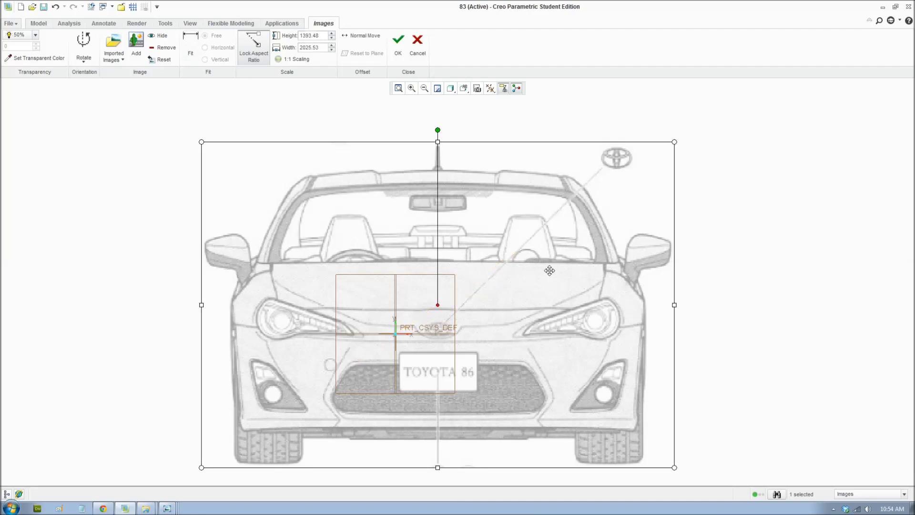
pyautogui.scroll(1, 549, 270)
pyautogui.scroll(1, 532, 319)
pyautogui.moveTo(504, 305); pyautogui.dragTo(507, 241)
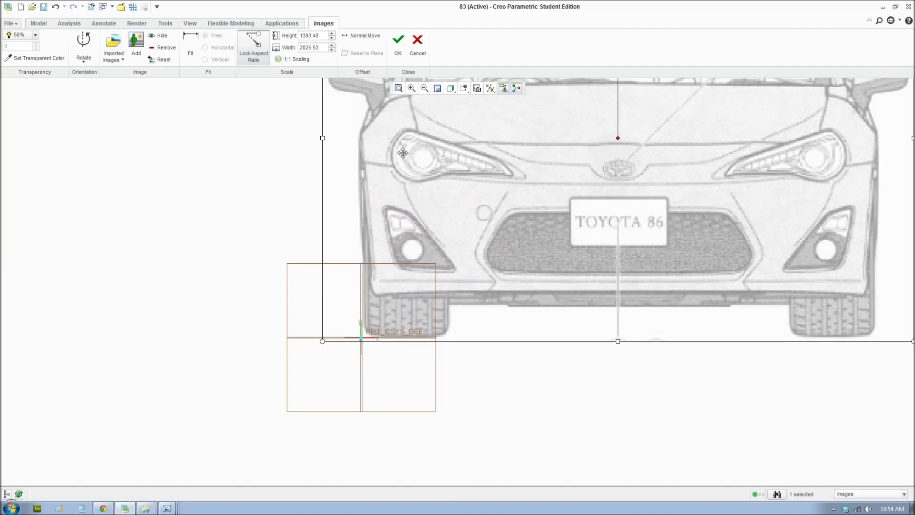
pyautogui.click(406, 53)
pyautogui.scroll(-2, 522, 296)
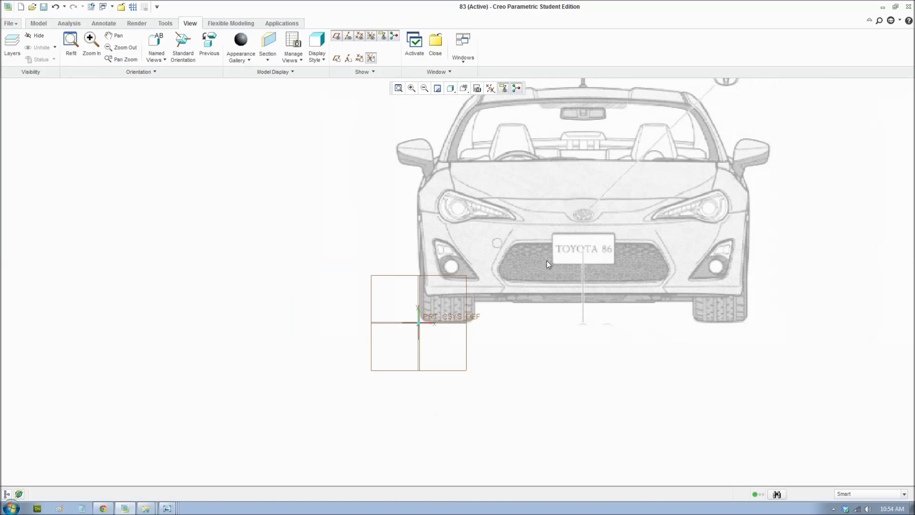
# Step: Orbit and pan to inspect the side and front images in 3D
pyautogui.moveTo(579, 225); pyautogui.dragTo(371, 326, button='middle')
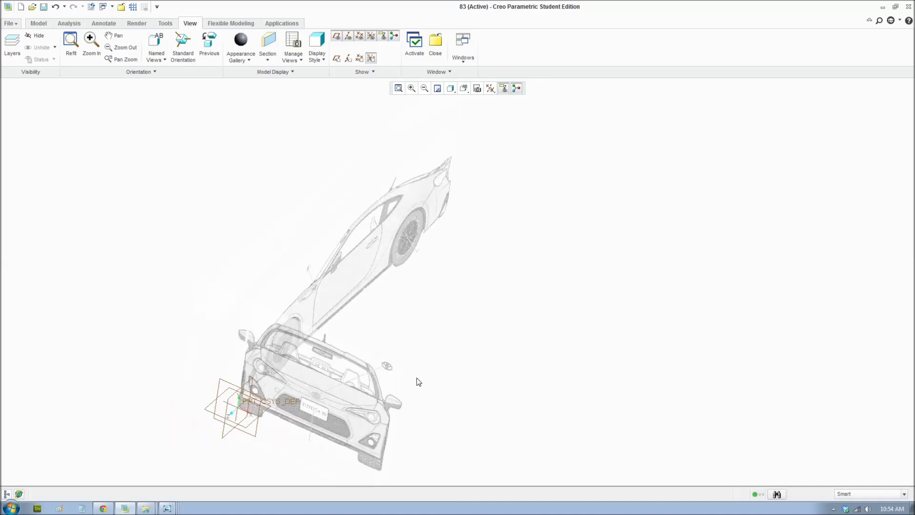
pyautogui.moveTo(417, 378); pyautogui.dragTo(400, 376, button='middle')
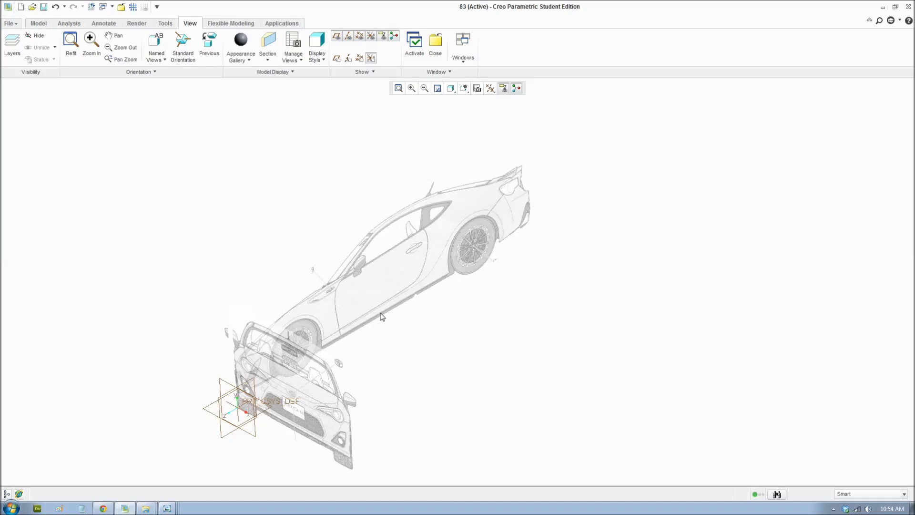
pyautogui.keyDown('shift'); pyautogui.moveTo(390, 326); pyautogui.dragTo(400, 268, button='middle'); pyautogui.keyUp('shift')
pyautogui.scroll(-2, 353, 249)
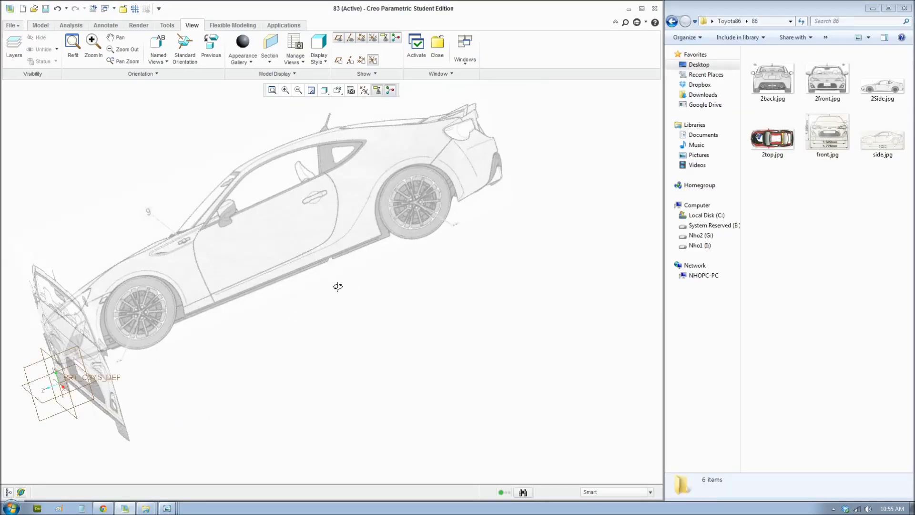
pyautogui.moveTo(337, 286)
pyautogui.mouseDown(button='middle')
pyautogui.moveTo(349, 276)
pyautogui.moveTo(325, 285)
pyautogui.mouseUp(button='middle')
pyautogui.moveTo(272, 299); pyautogui.dragTo(318, 311, button='middle')
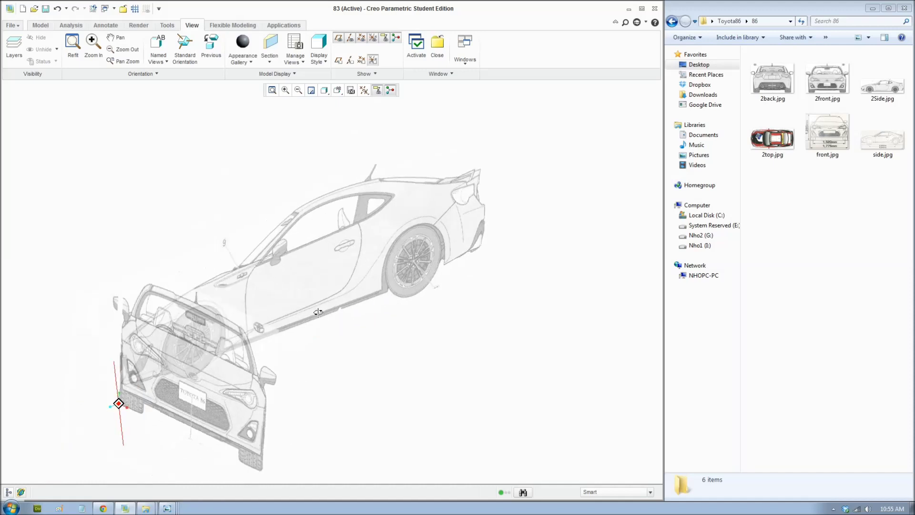
# Step: Start a new sketch from the Model tab
pyautogui.click(40, 25)
pyautogui.scroll(2, 261, 234)
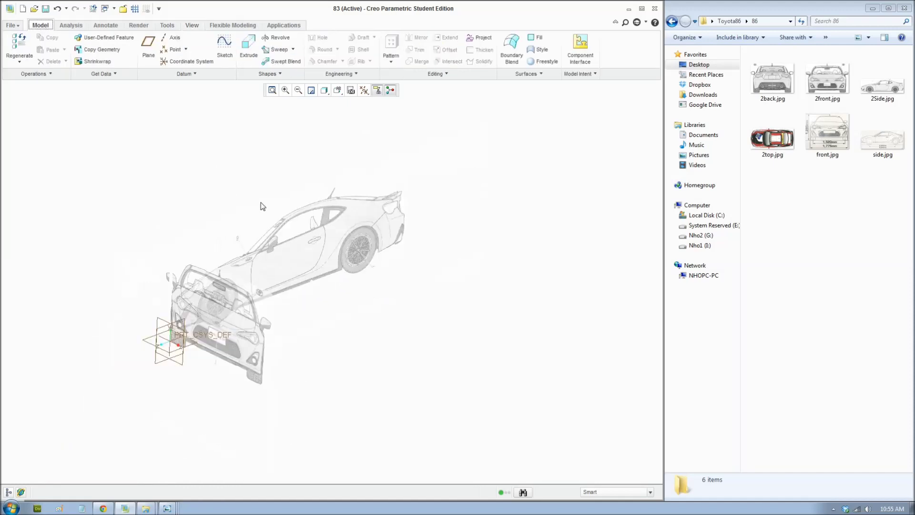
pyautogui.click(233, 57)
# Step: Draw a rectangle on the RIGHT plane around the side-view car, about 4251.88 × 1266.17
pyautogui.scroll(-1, 201, 313)
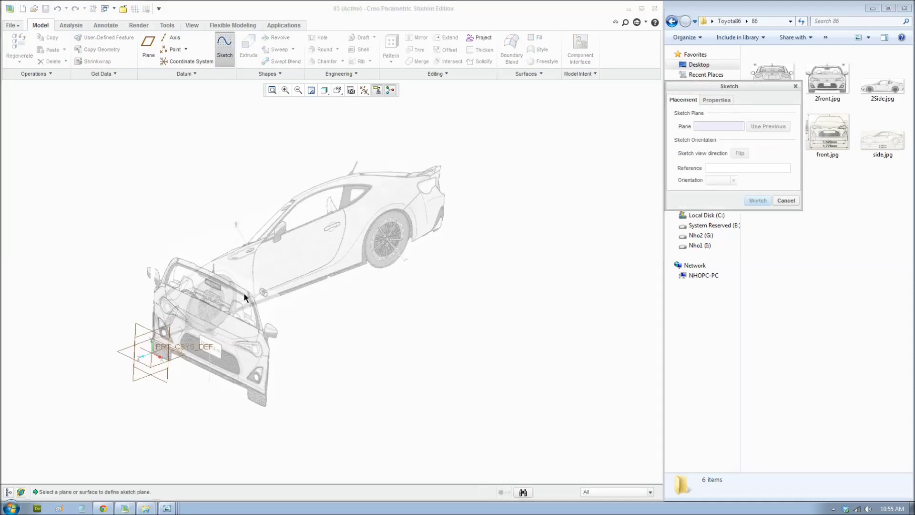
pyautogui.click(144, 338)
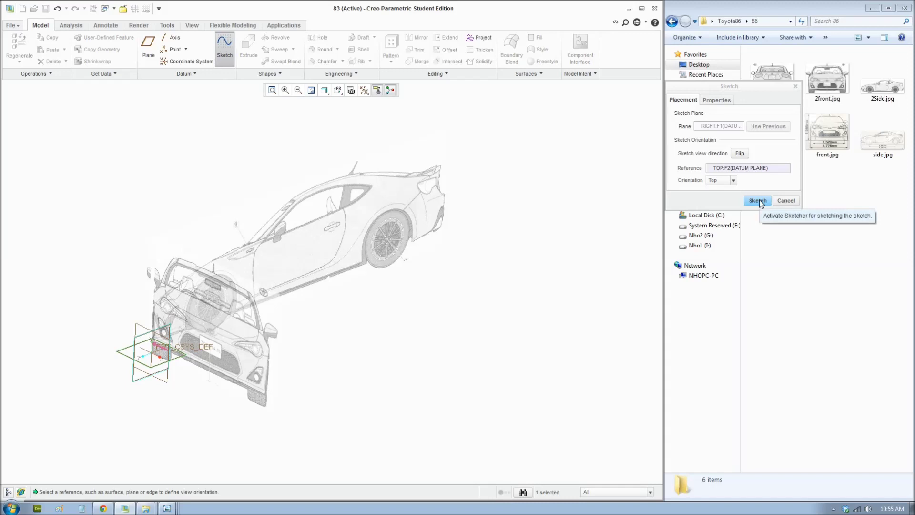
pyautogui.click(758, 201)
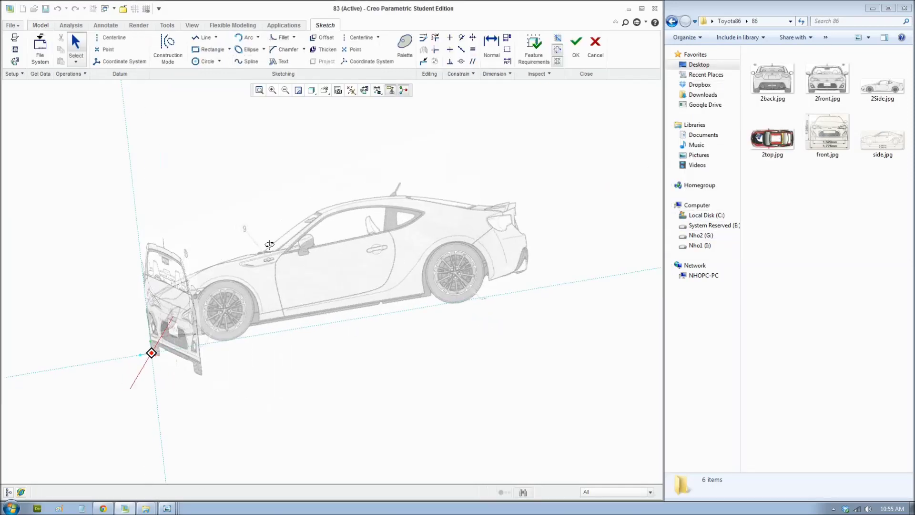
pyautogui.click(204, 49)
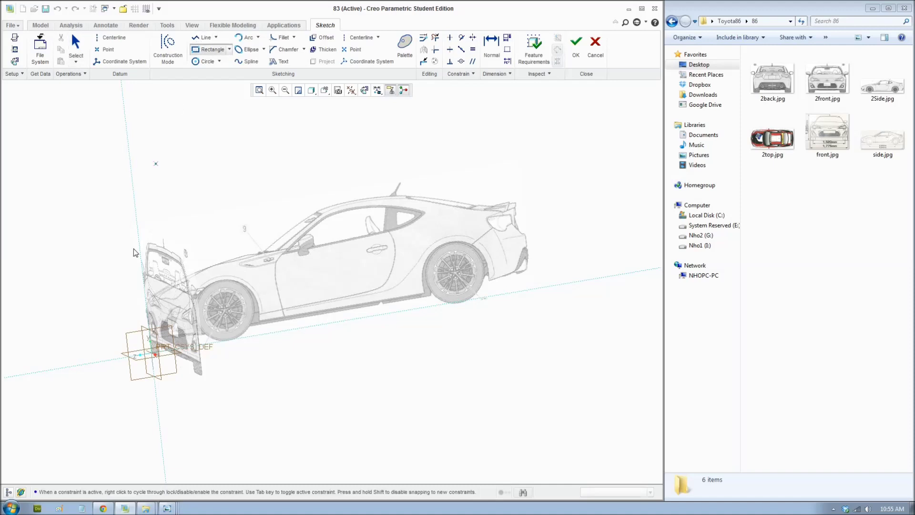
pyautogui.click(152, 354)
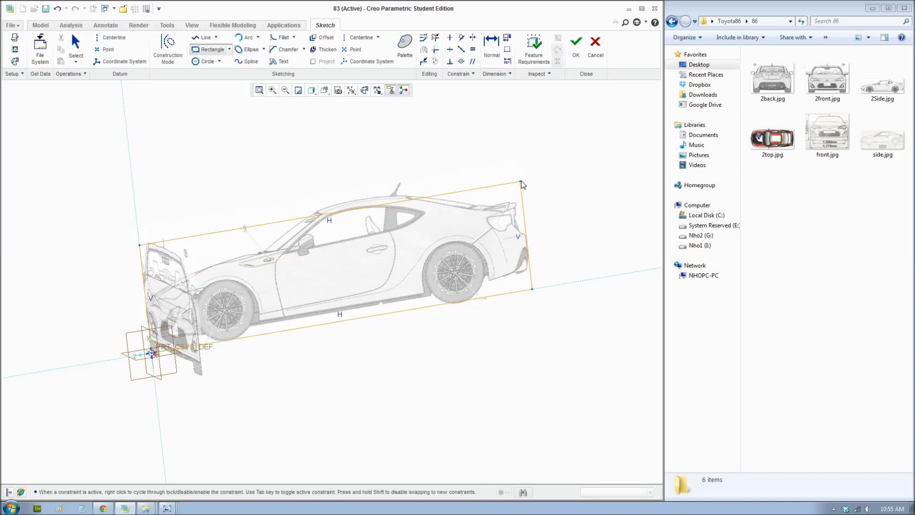
pyautogui.click(520, 173)
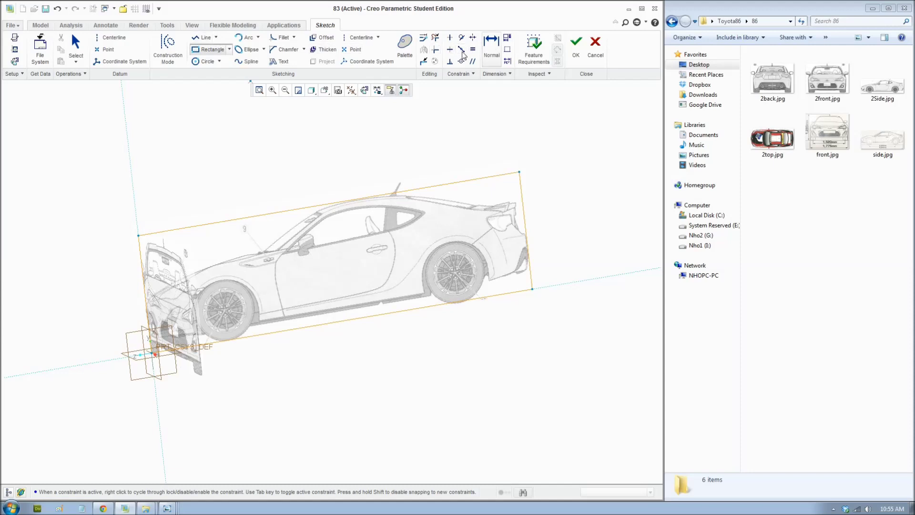
pyautogui.middleClick(183, 105)
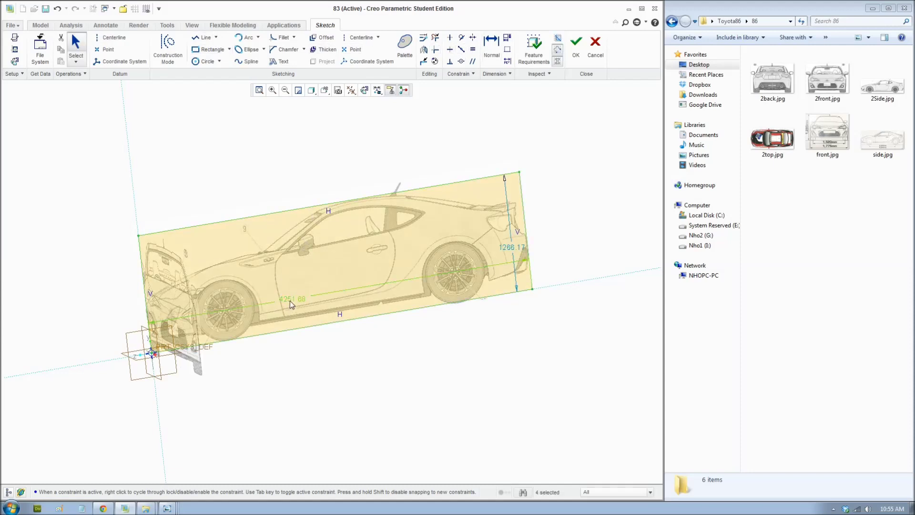
# Step: Dimension the rectangle's top edge and set its length to 4240, checked against side.jpg
pyautogui.click(305, 207)
pyautogui.middleClick(315, 182)
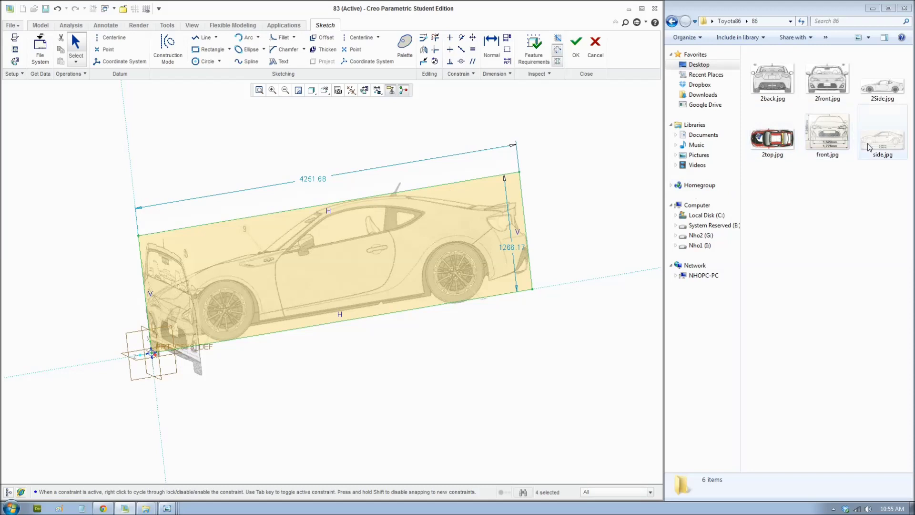
pyautogui.doubleClick(881, 143)
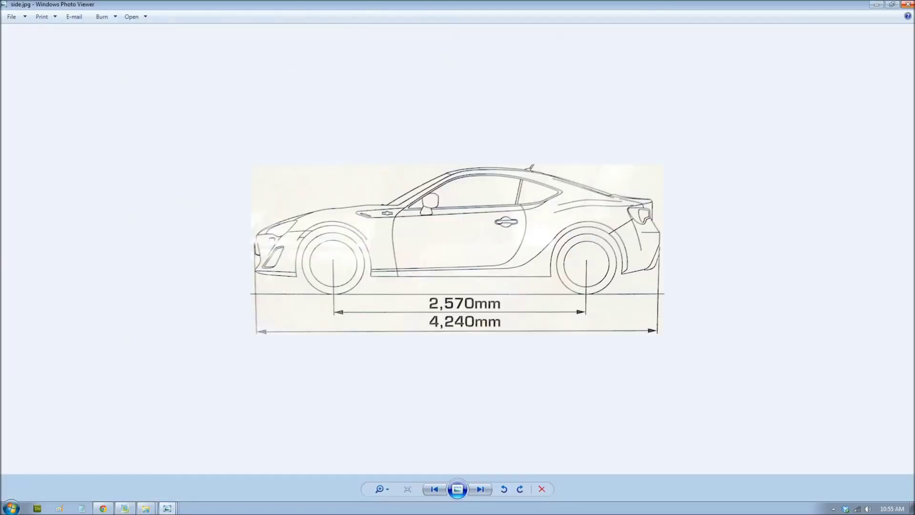
pyautogui.click(908, 4)
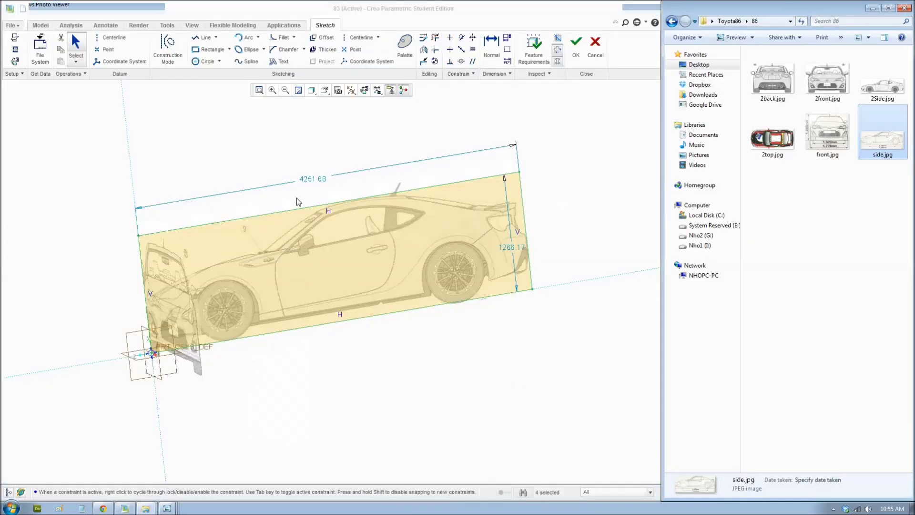
pyautogui.write('4240')
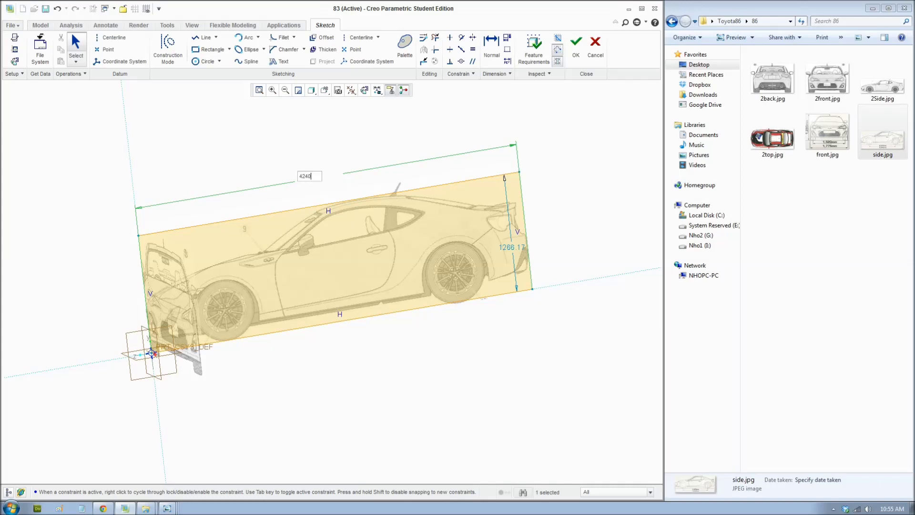
pyautogui.press('Return')
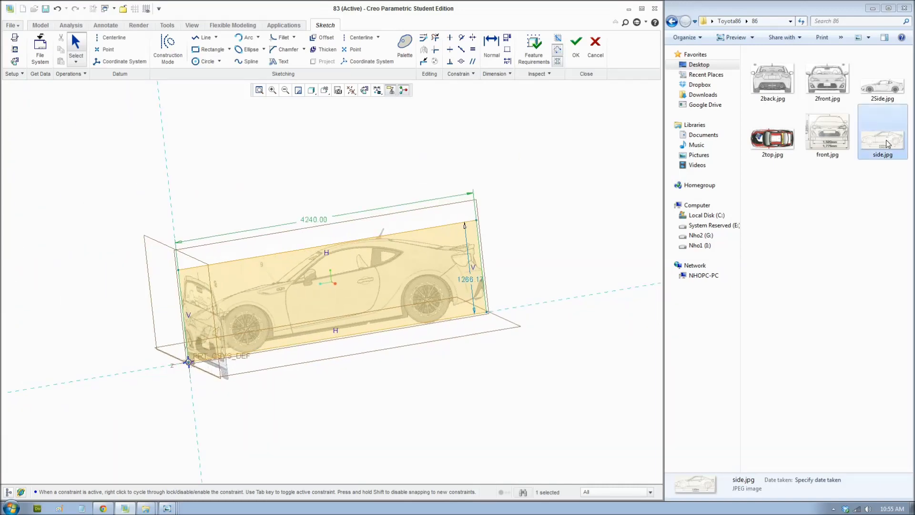
# Step: Change the height from 1266.17 to 1285, checked against front.jpg, and finish the sketch
pyautogui.doubleClick(828, 135)
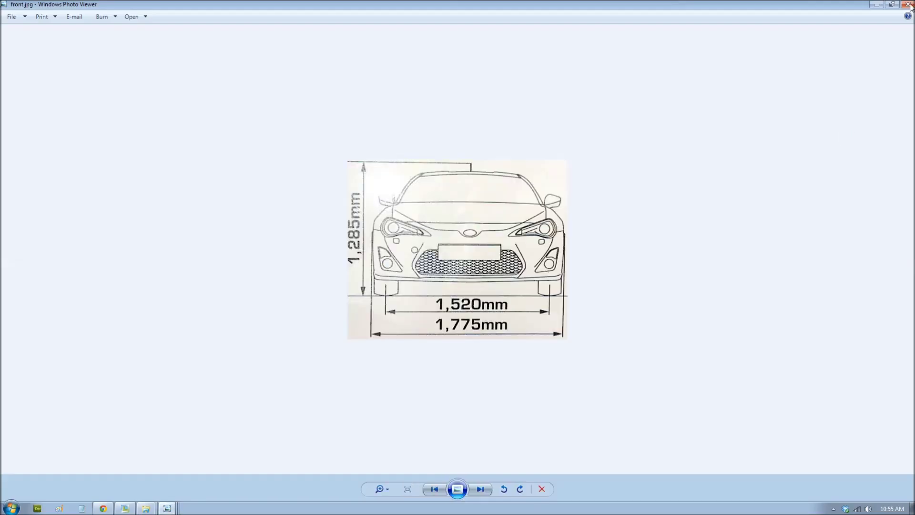
pyautogui.click(907, 5)
pyautogui.click(520, 240)
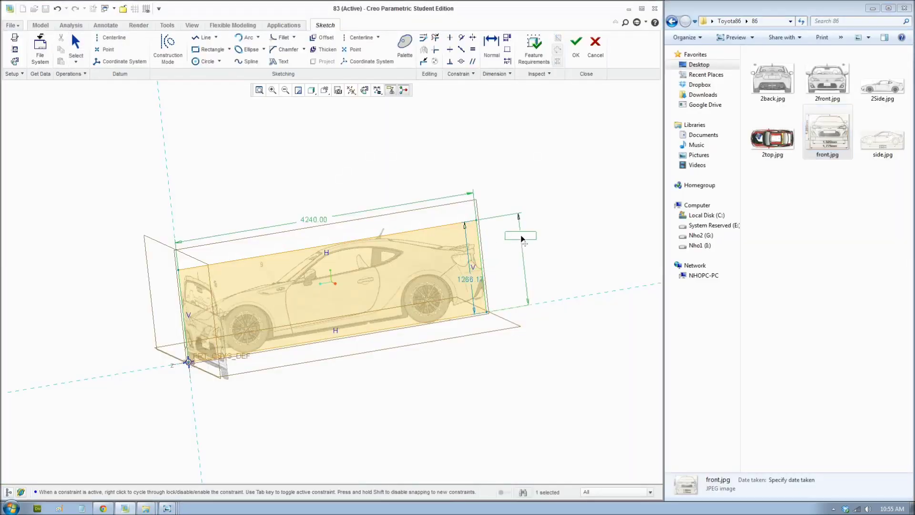
pyautogui.doubleClick(521, 238)
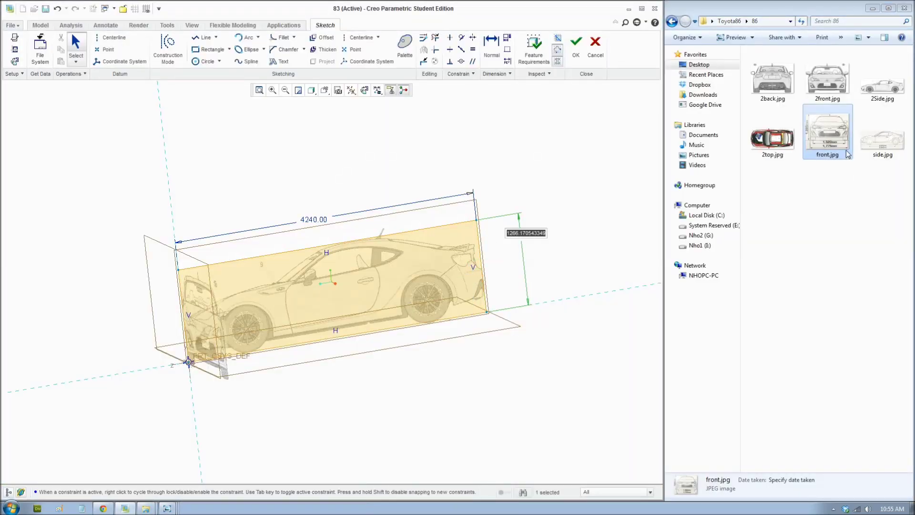
pyautogui.click(818, 146)
pyautogui.doubleClick(818, 145)
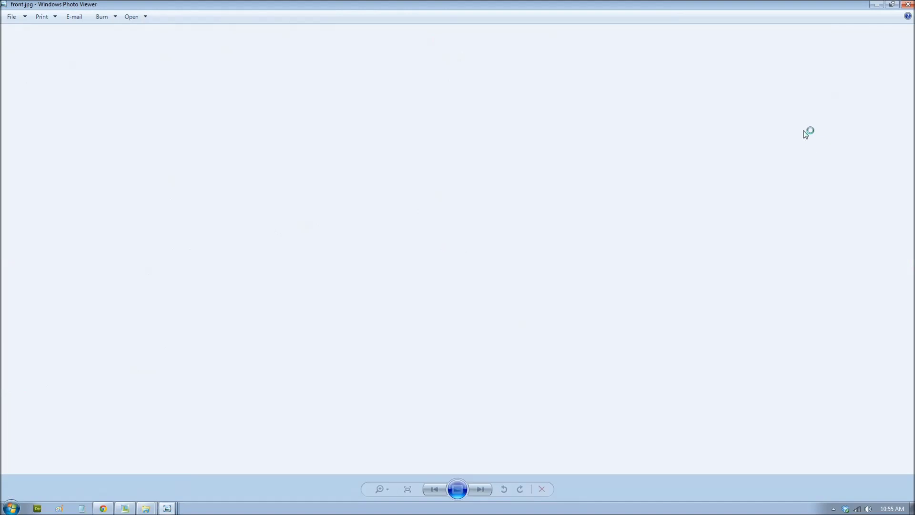
pyautogui.click(909, 4)
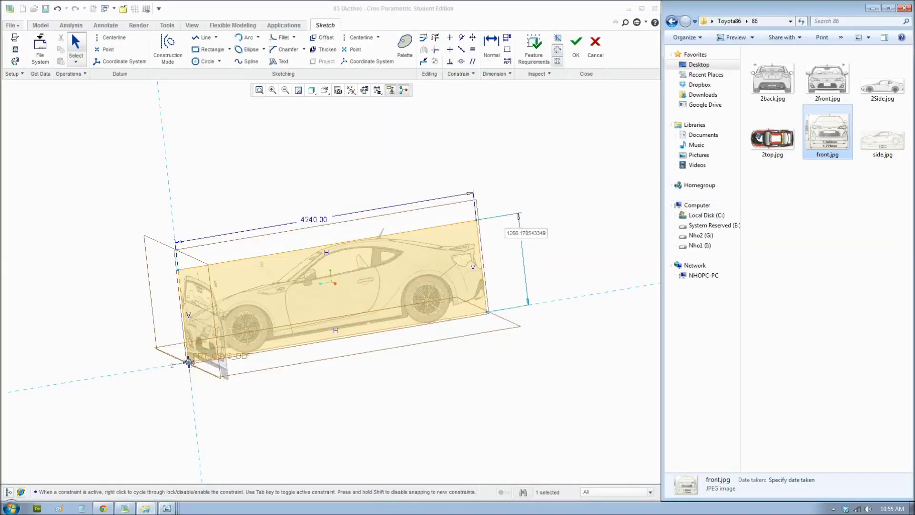
pyautogui.click(603, 237)
pyautogui.doubleClick(516, 238)
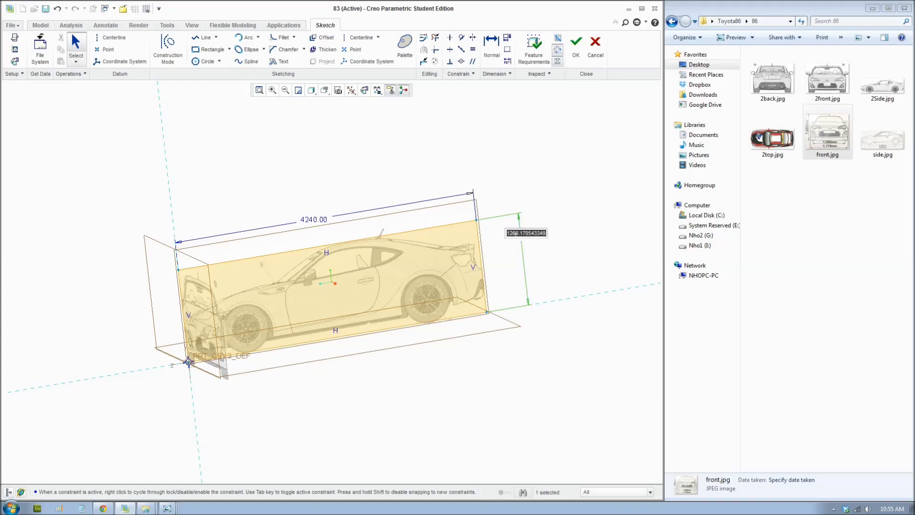
pyautogui.write('1285')
pyautogui.press('Return')
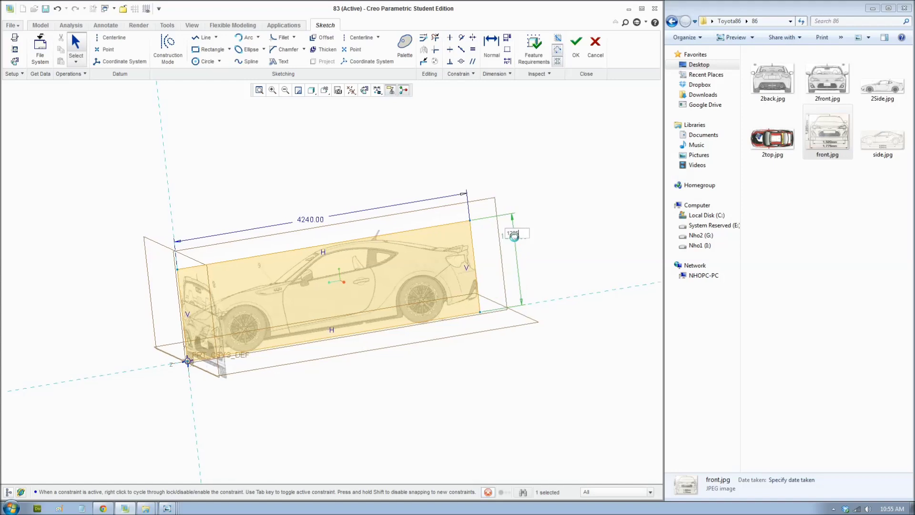
pyautogui.click(576, 47)
pyautogui.moveTo(455, 295)
pyautogui.mouseDown(button='middle')
pyautogui.moveTo(478, 290)
pyautogui.moveTo(505, 304)
pyautogui.moveTo(421, 365)
pyautogui.mouseUp(button='middle')
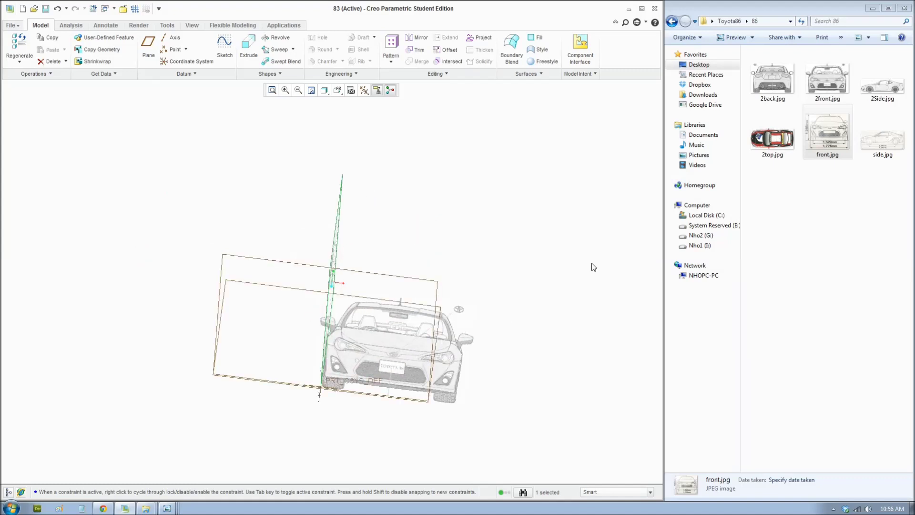
# Step: Draw a rectangle on the FRONT plane around the front-view image, starting at the origin
pyautogui.click(225, 45)
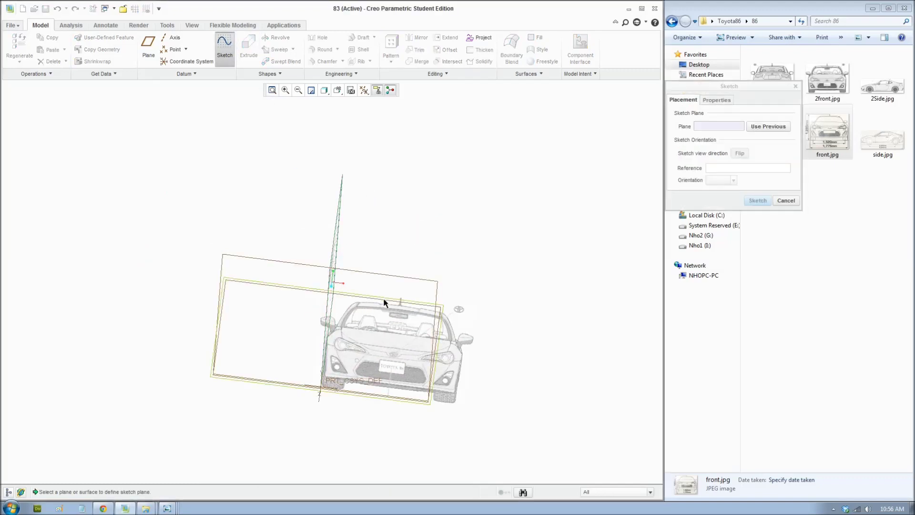
pyautogui.click(757, 201)
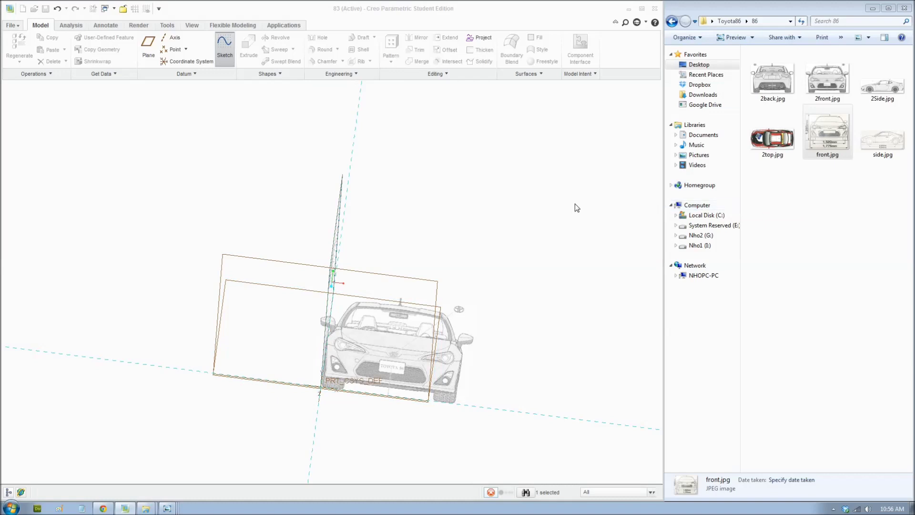
pyautogui.click(210, 49)
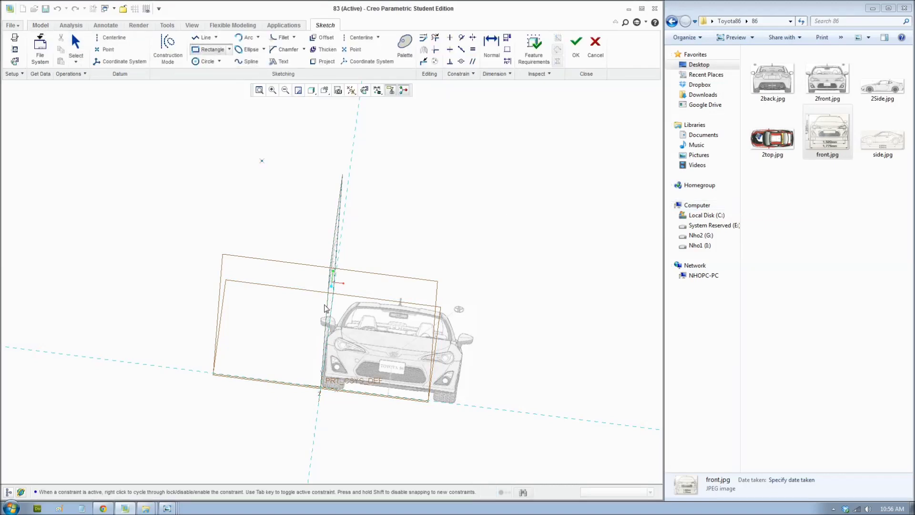
pyautogui.click(323, 389)
pyautogui.click(473, 312)
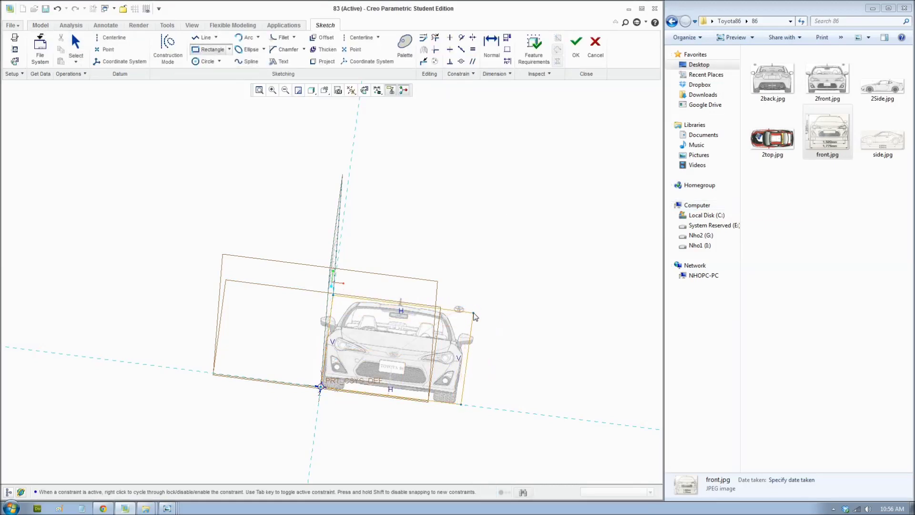
pyautogui.middleClick(282, 121)
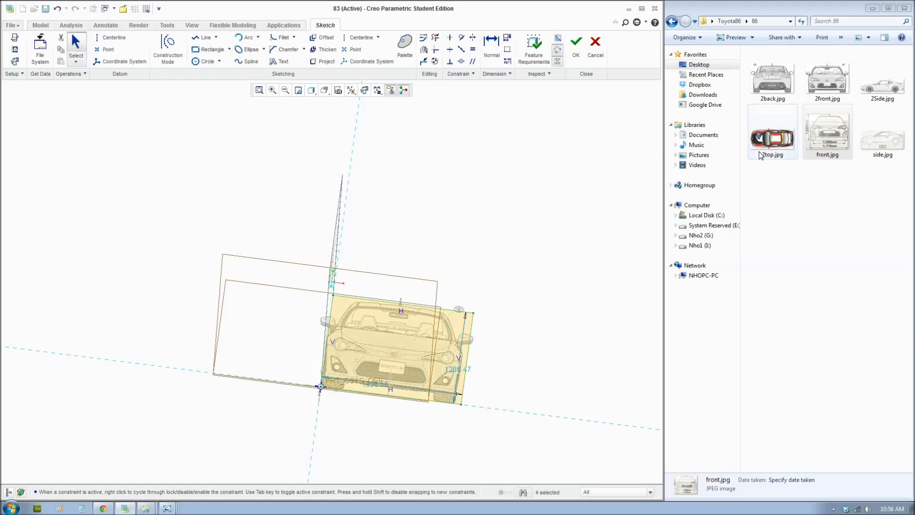
# Step: Set the front rectangle to 1775 wide and 1285 high, checking front.jpg
pyautogui.doubleClick(376, 384)
pyautogui.write('1775')
pyautogui.press('Return')
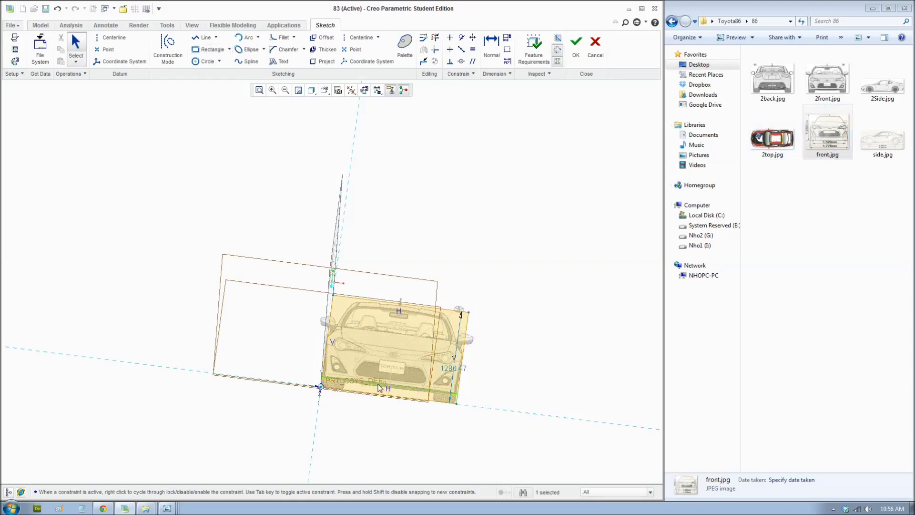
pyautogui.doubleClick(828, 135)
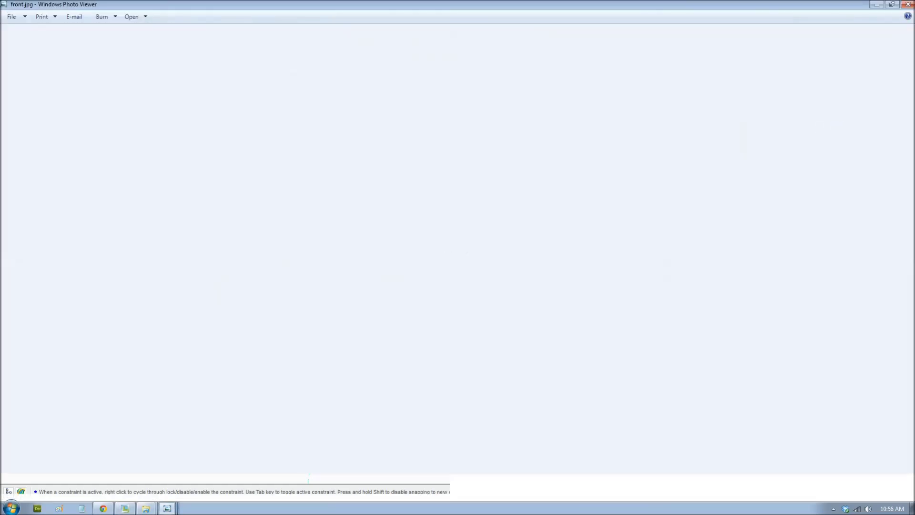
pyautogui.click(908, 5)
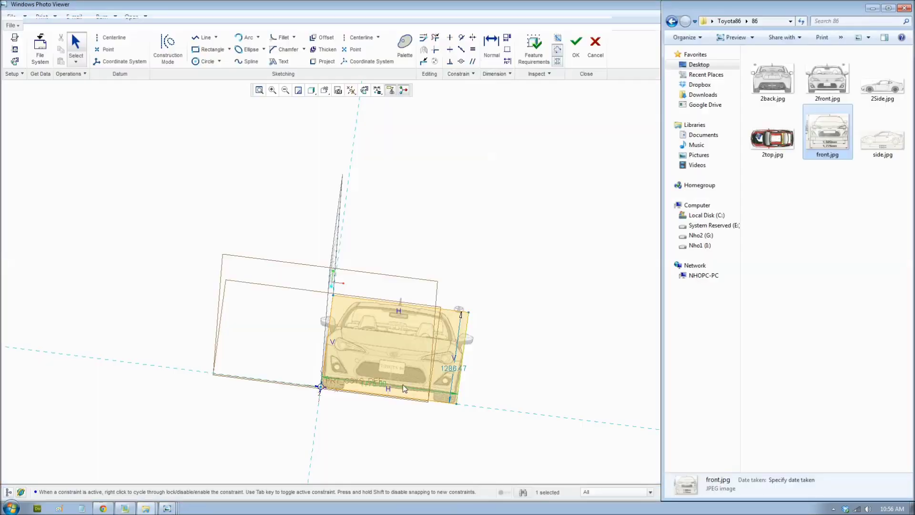
pyautogui.write('12')
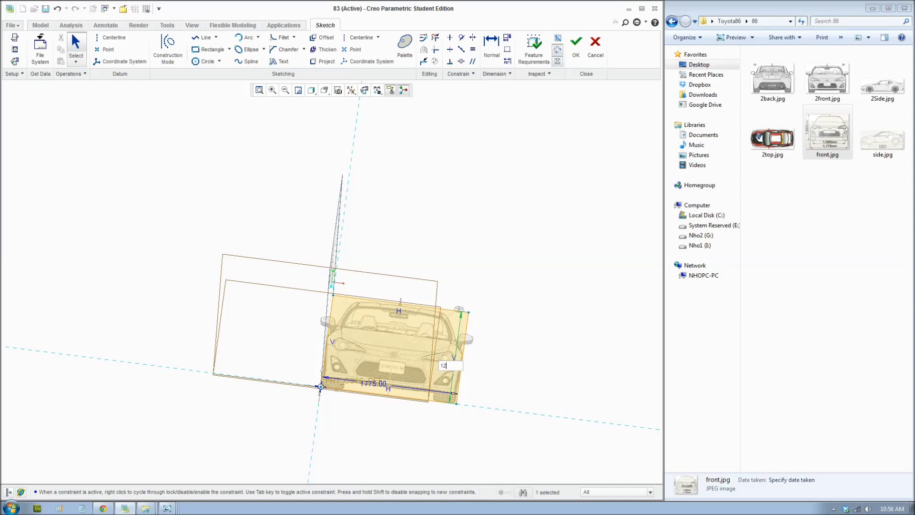
pyautogui.write('85')
pyautogui.press('Return')
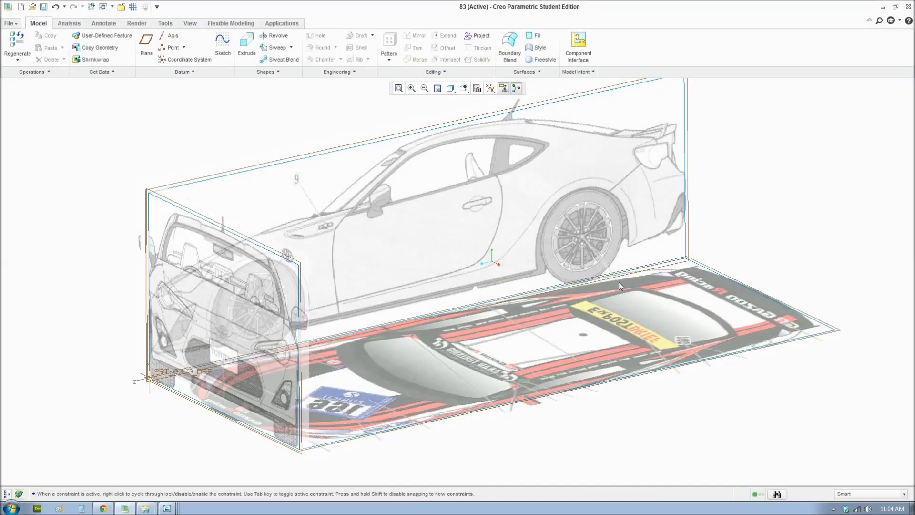
pyautogui.scroll(-3, 565, 258)
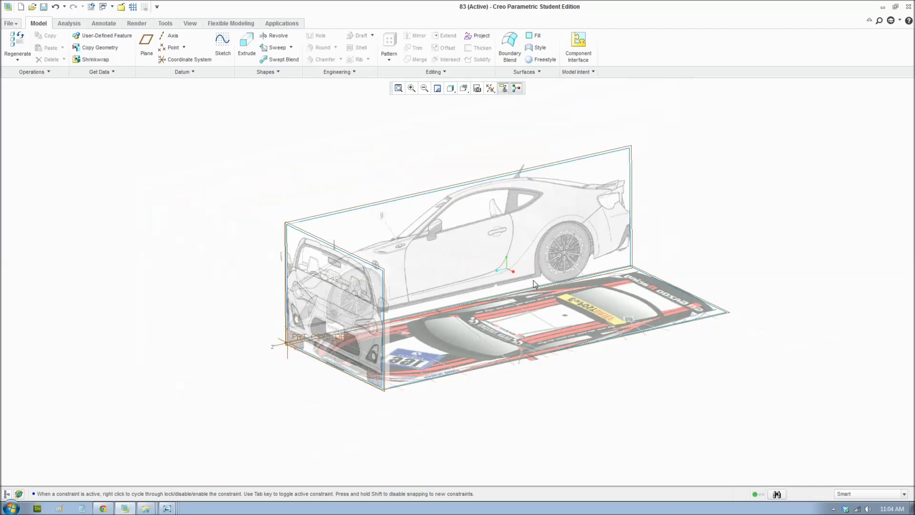
pyautogui.moveTo(515, 275)
pyautogui.mouseDown(button='middle')
pyautogui.moveTo(505, 265)
pyautogui.moveTo(499, 271)
pyautogui.mouseUp(button='middle')
pyautogui.scroll(2, 499, 271)
pyautogui.scroll(2, 466, 276)
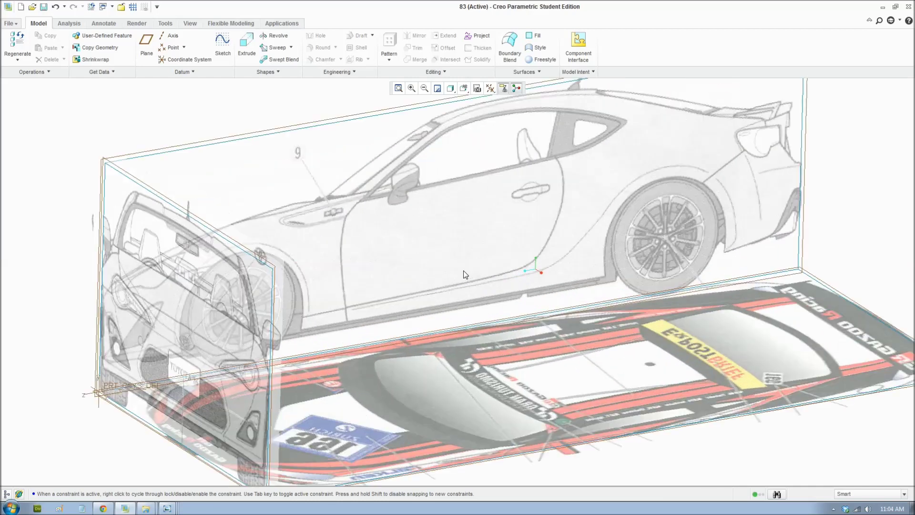
pyautogui.scroll(-2, 465, 292)
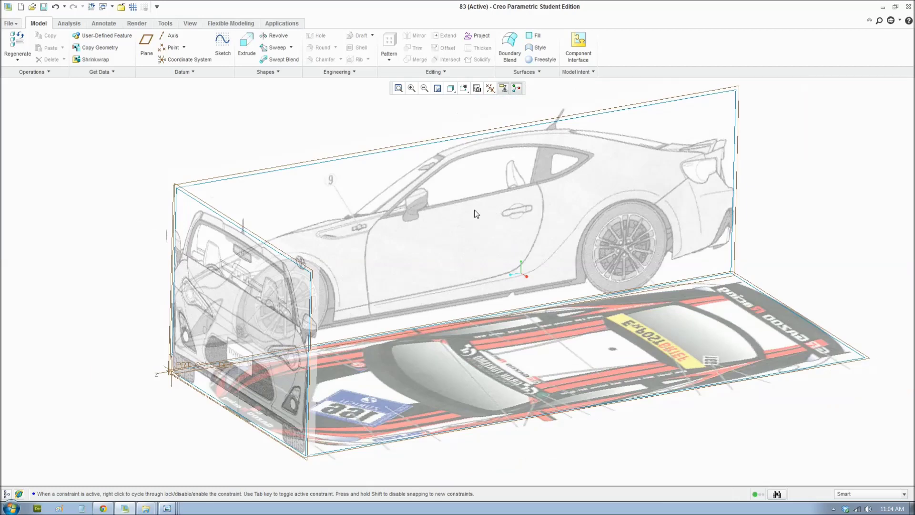
pyautogui.scroll(-2, 476, 234)
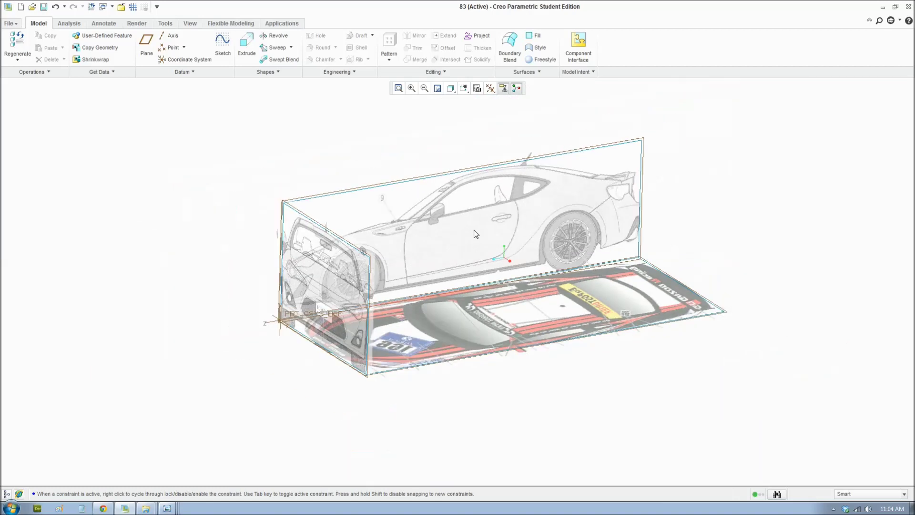
pyautogui.moveTo(460, 321)
pyautogui.mouseDown(button='middle')
pyautogui.moveTo(461, 309)
pyautogui.moveTo(469, 442)
pyautogui.mouseUp(button='middle')
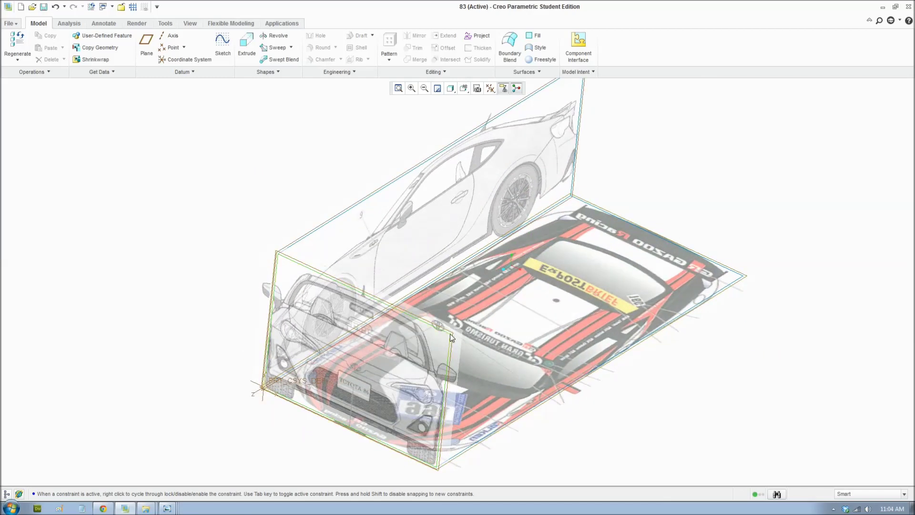
pyautogui.moveTo(556, 273); pyautogui.dragTo(528, 306, button='middle')
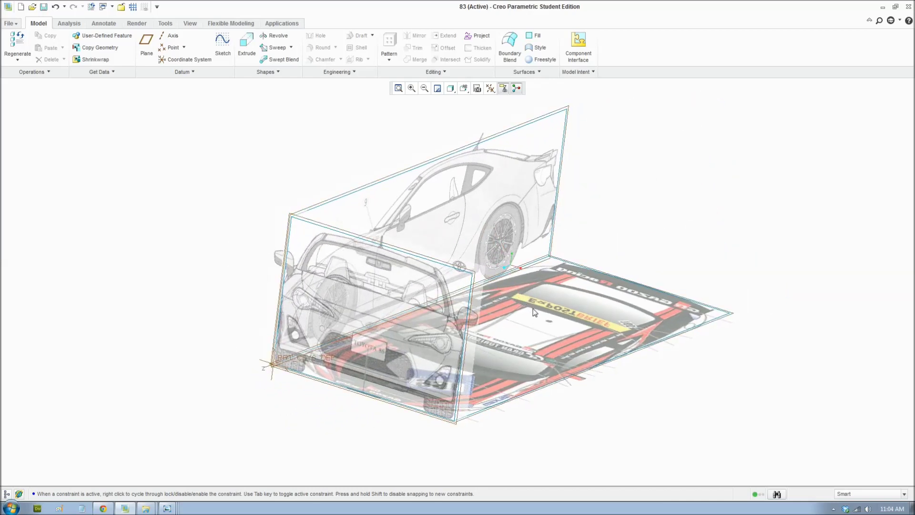
pyautogui.moveTo(516, 315); pyautogui.dragTo(490, 311, button='middle')
pyautogui.moveTo(791, 243)
pyautogui.mouseDown(button='middle')
pyautogui.moveTo(477, 305)
pyautogui.moveTo(491, 302)
pyautogui.mouseUp(button='middle')
pyautogui.hotkey('ctrl', 'd')
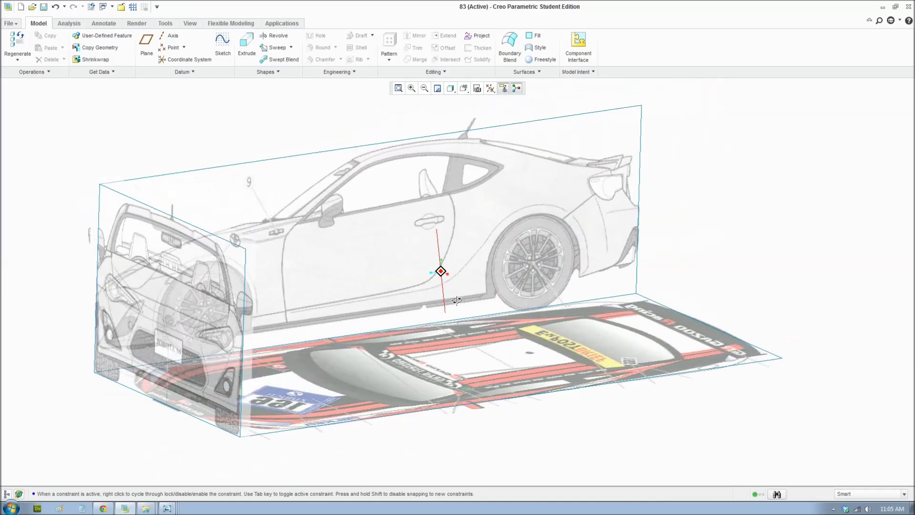